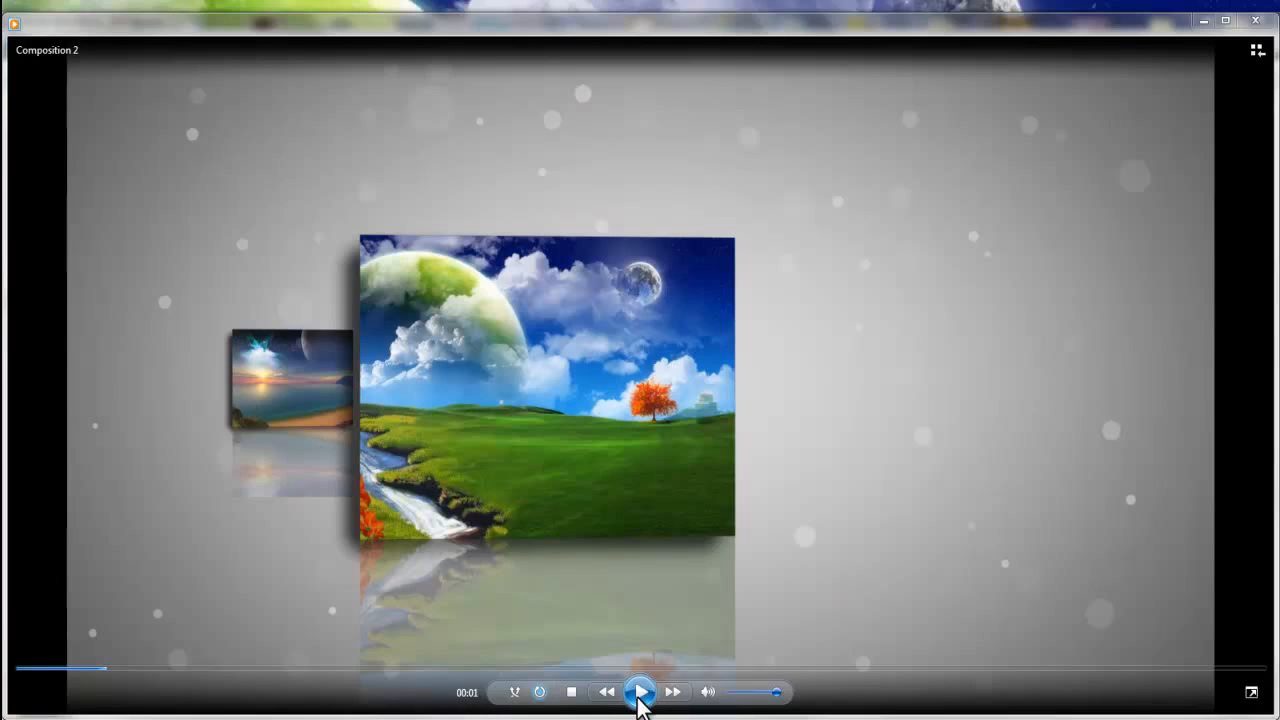
# Play and pause the finished Composition 2 video to review the effect, close it, and switch to After Effects
pyautogui.click(640, 692)
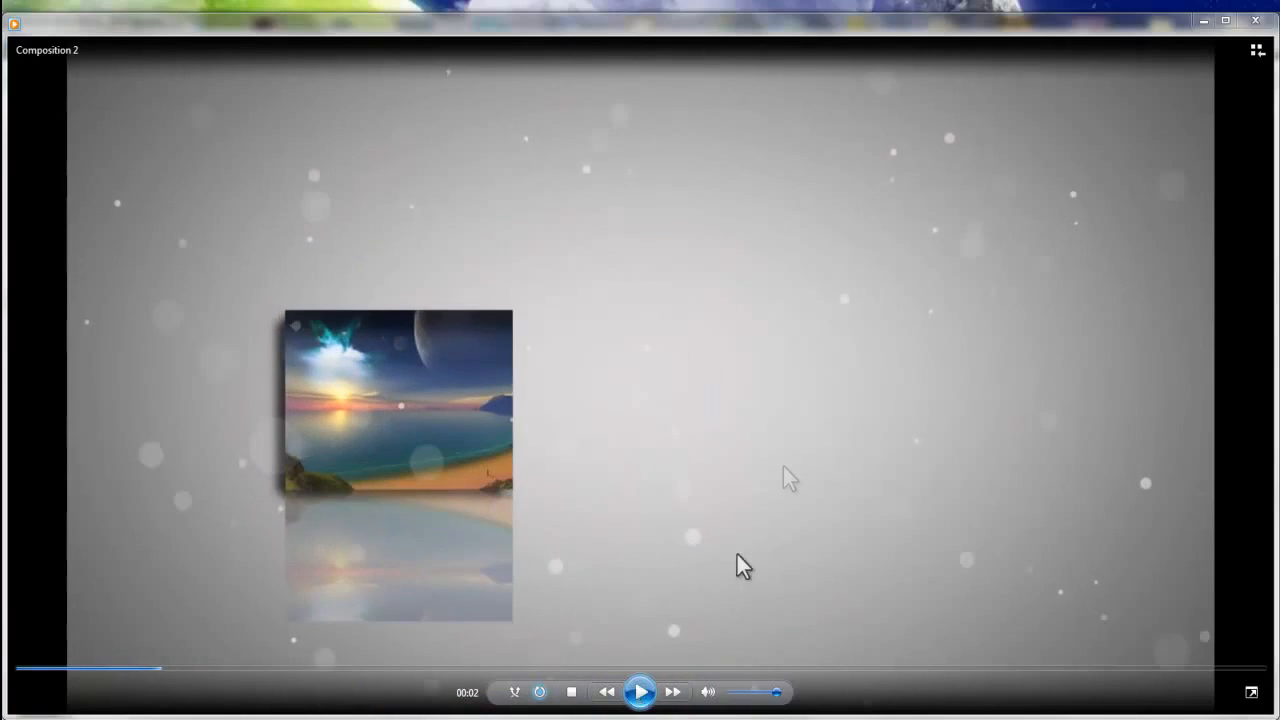
pyautogui.click(644, 694)
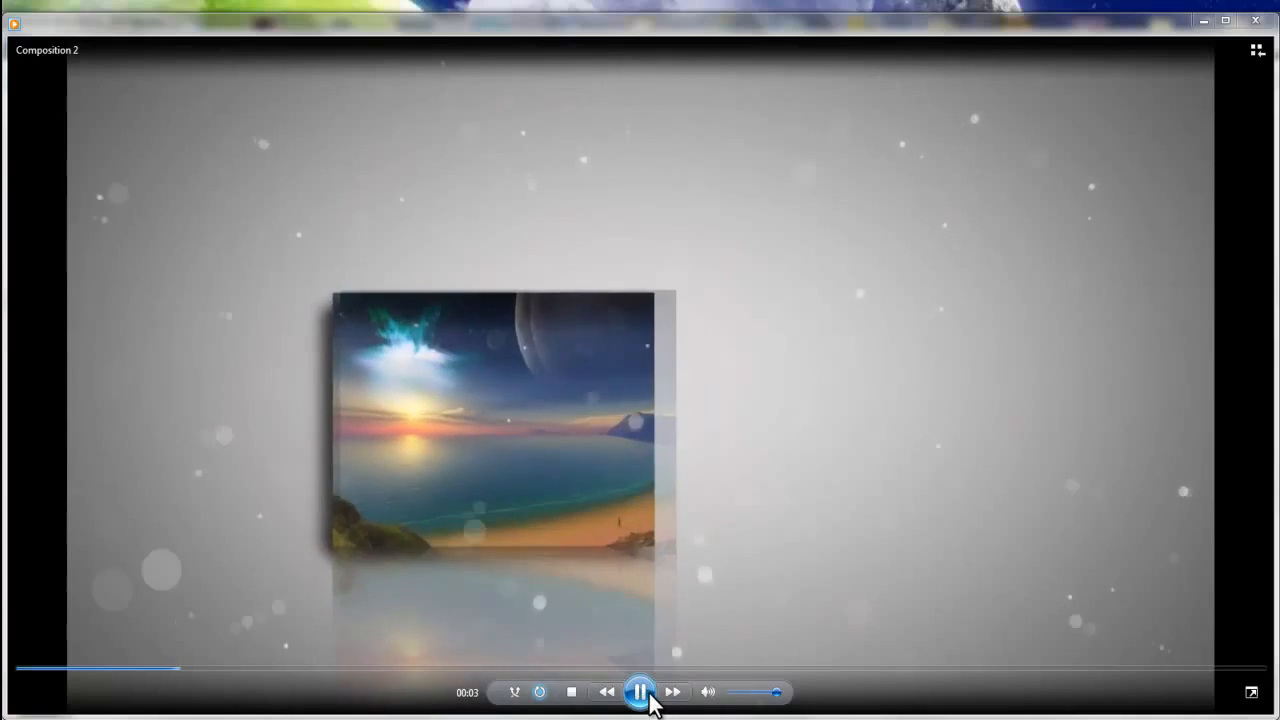
pyautogui.click(650, 700)
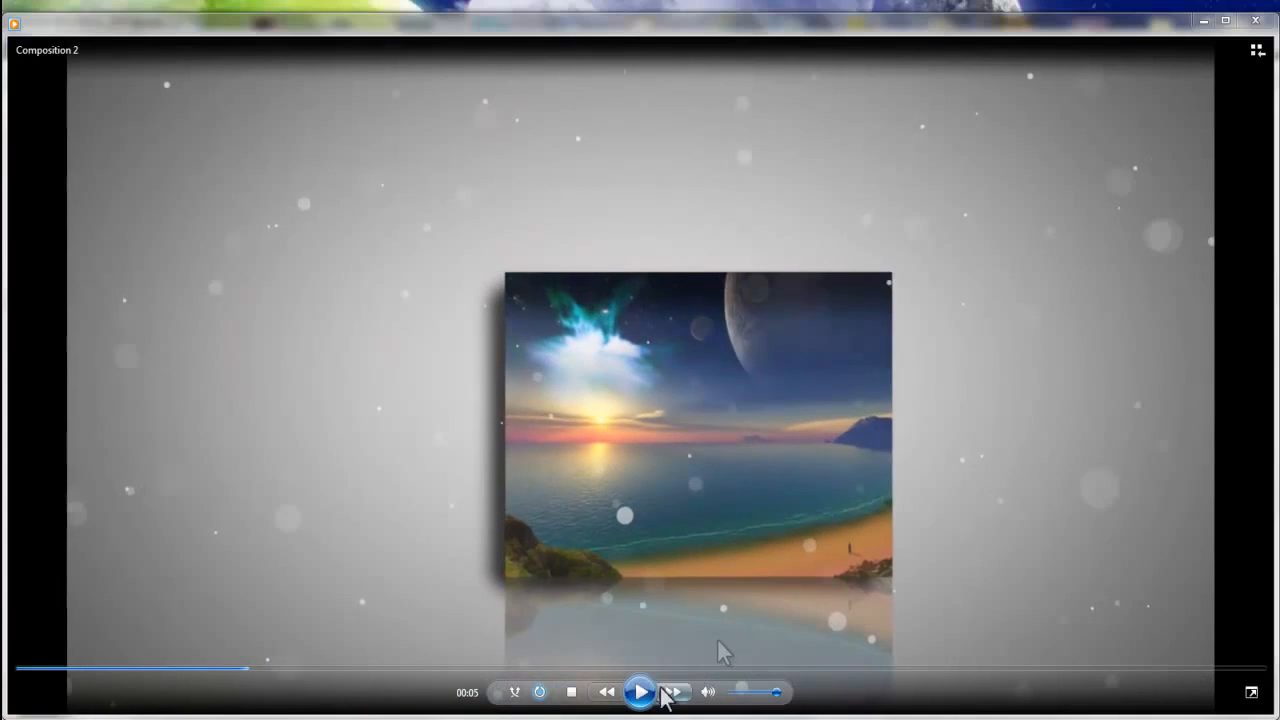
pyautogui.click(1254, 17)
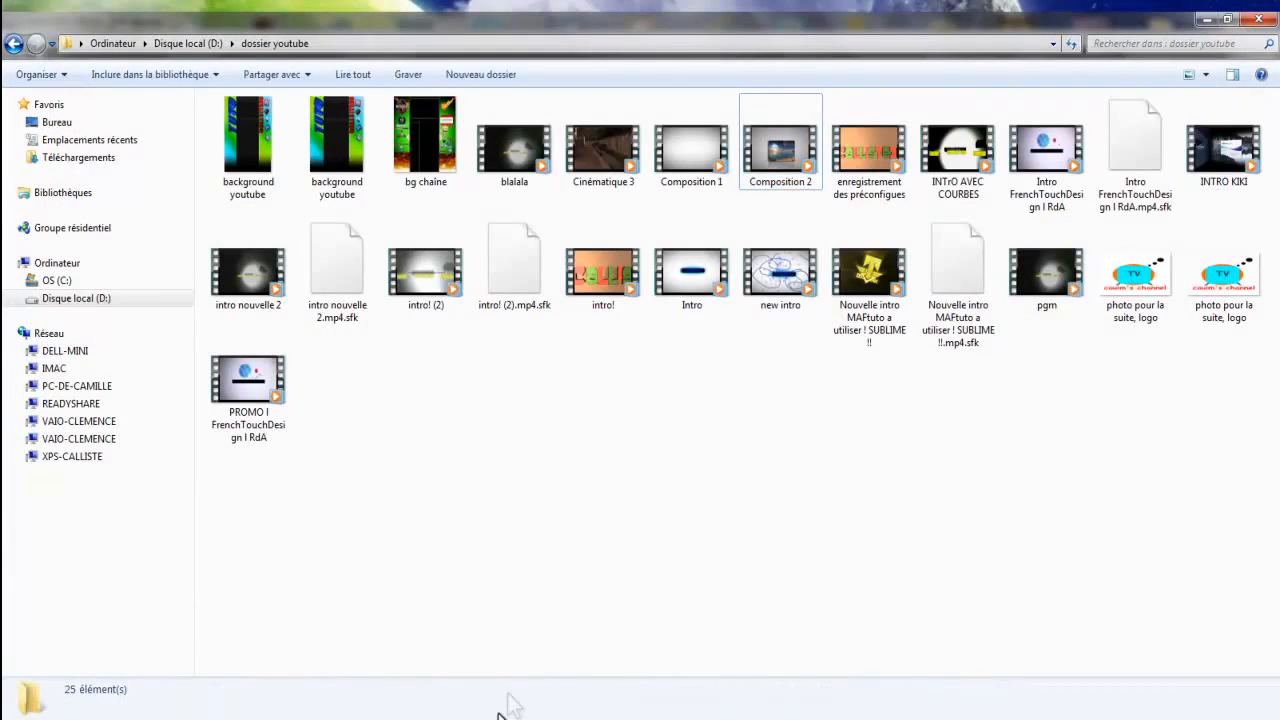
pyautogui.click(492, 719)
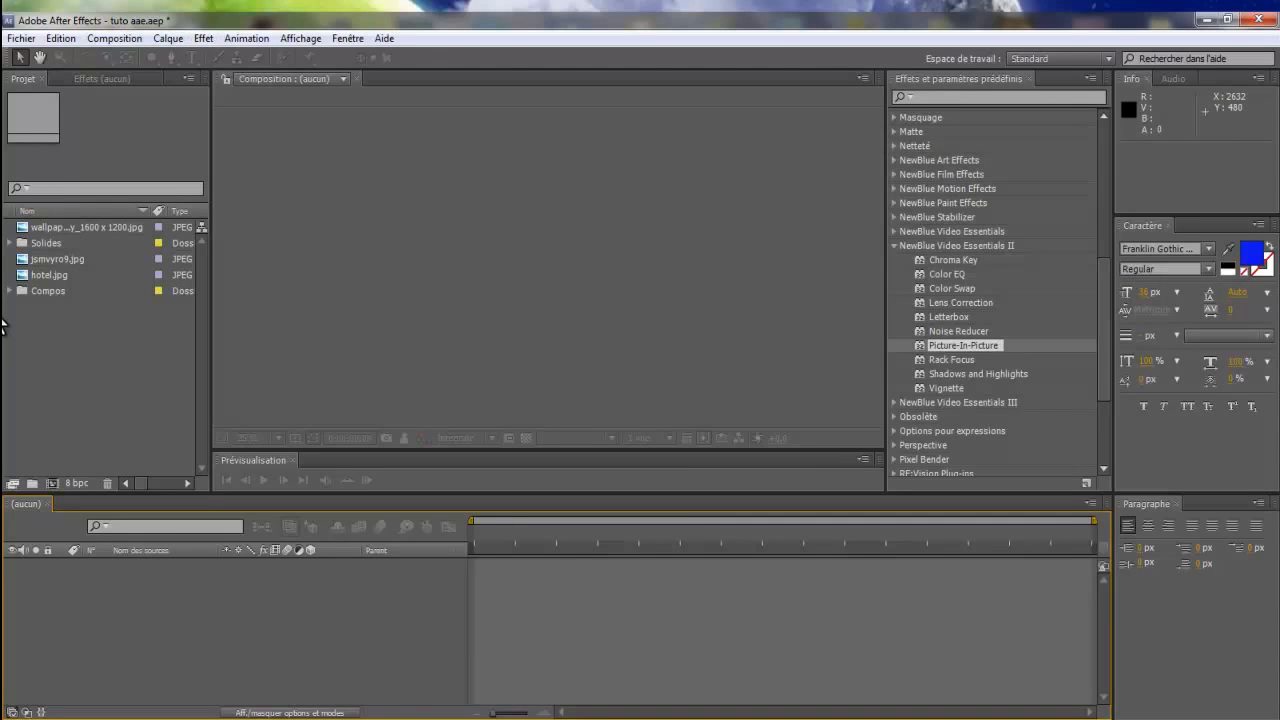
# Create a new 1920 × 1080 px composition at 60 frames per second, lasting 30 seconds
pyautogui.click(51, 483)
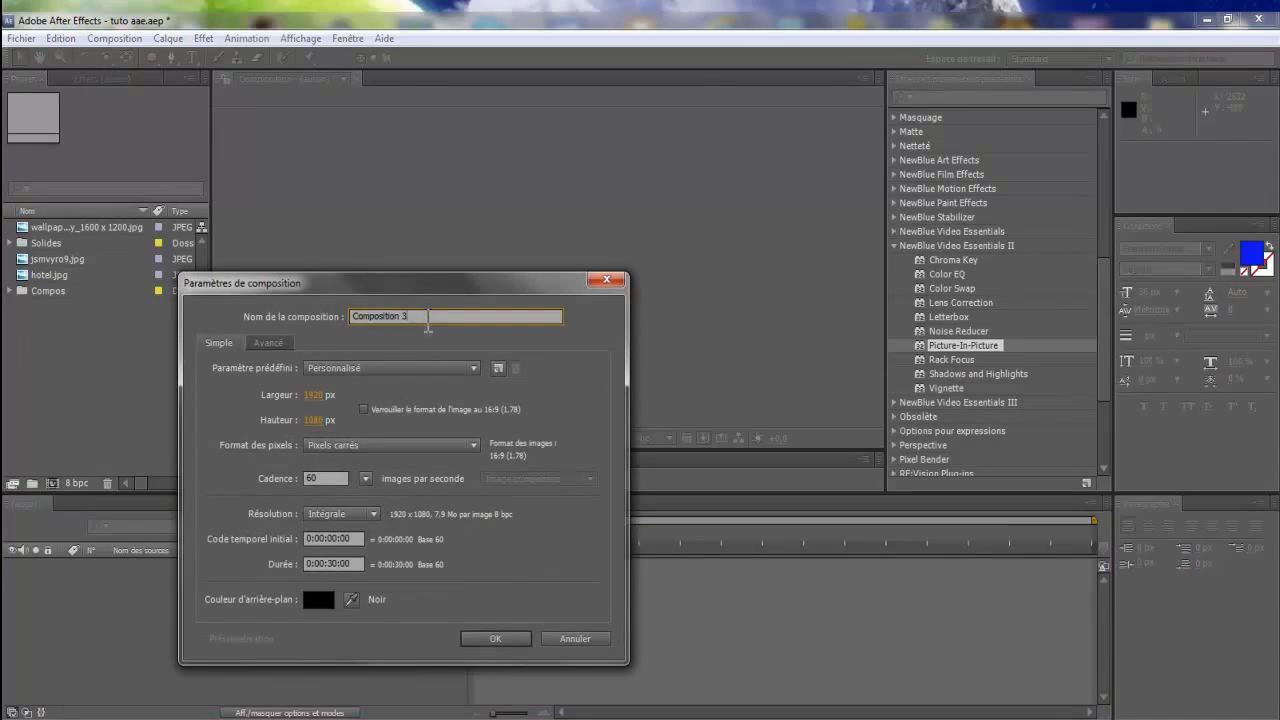
pyautogui.click(485, 640)
pyautogui.click(10, 366)
# Add a white 1920 × 1080 px solid layer to the composition
pyautogui.rightClick(165, 631)
pyautogui.click(120, 638)
pyautogui.rightClick(120, 640)
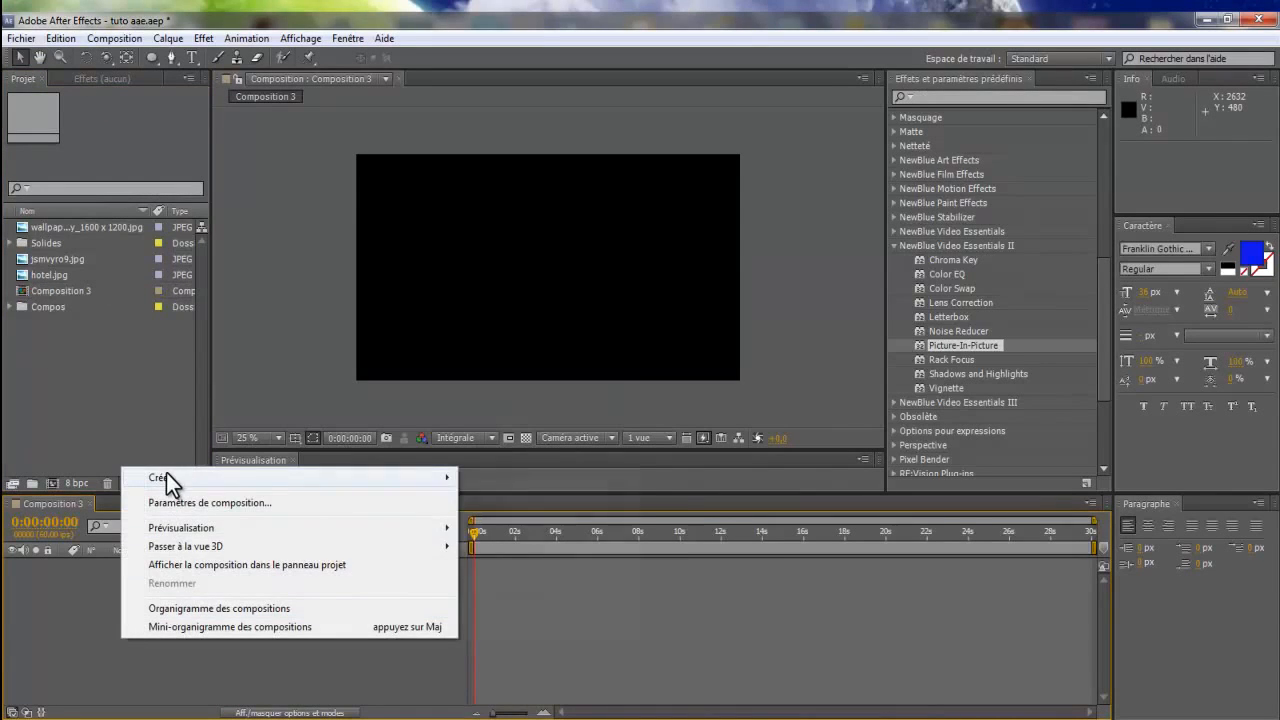
pyautogui.moveTo(166, 477)
pyautogui.click(496, 521)
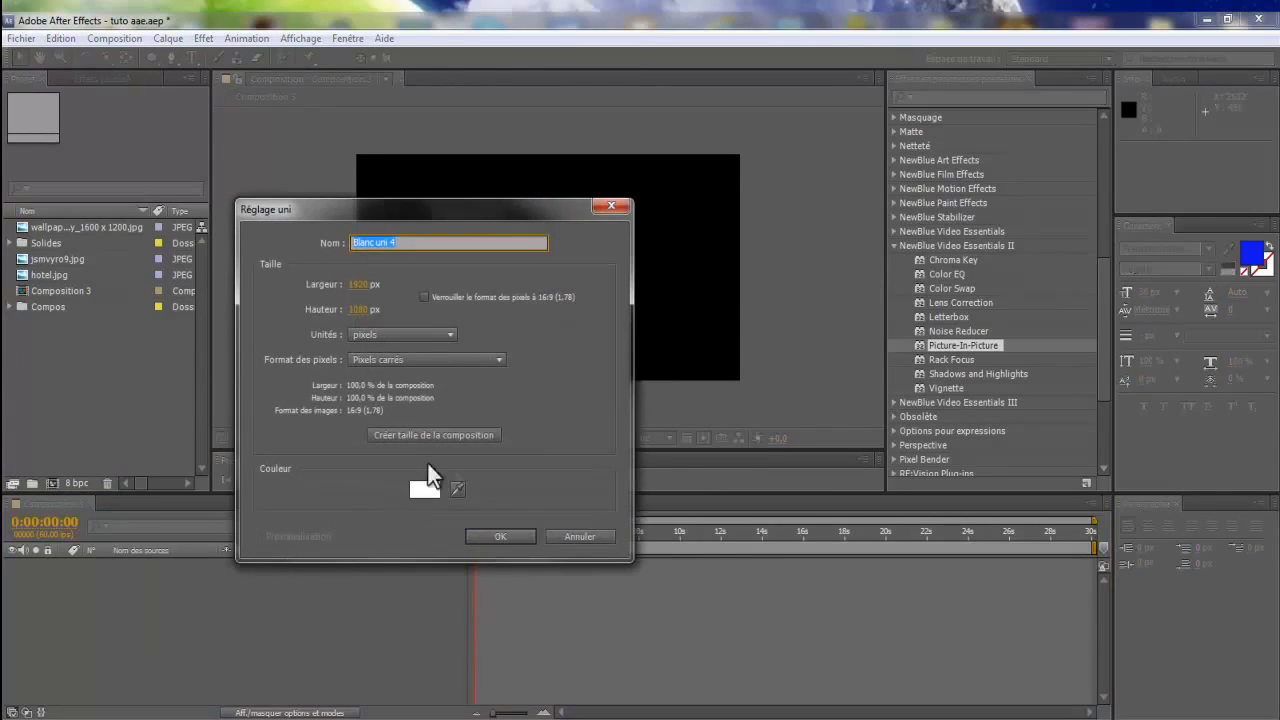
pyautogui.click(501, 537)
# Add a black solid layer above the white one, changing the solid's colour to black
pyautogui.rightClick(130, 640)
pyautogui.moveTo(170, 477)
pyautogui.click(490, 521)
pyautogui.click(425, 489)
pyautogui.click(384, 598)
pyautogui.click(717, 388)
pyautogui.click(498, 540)
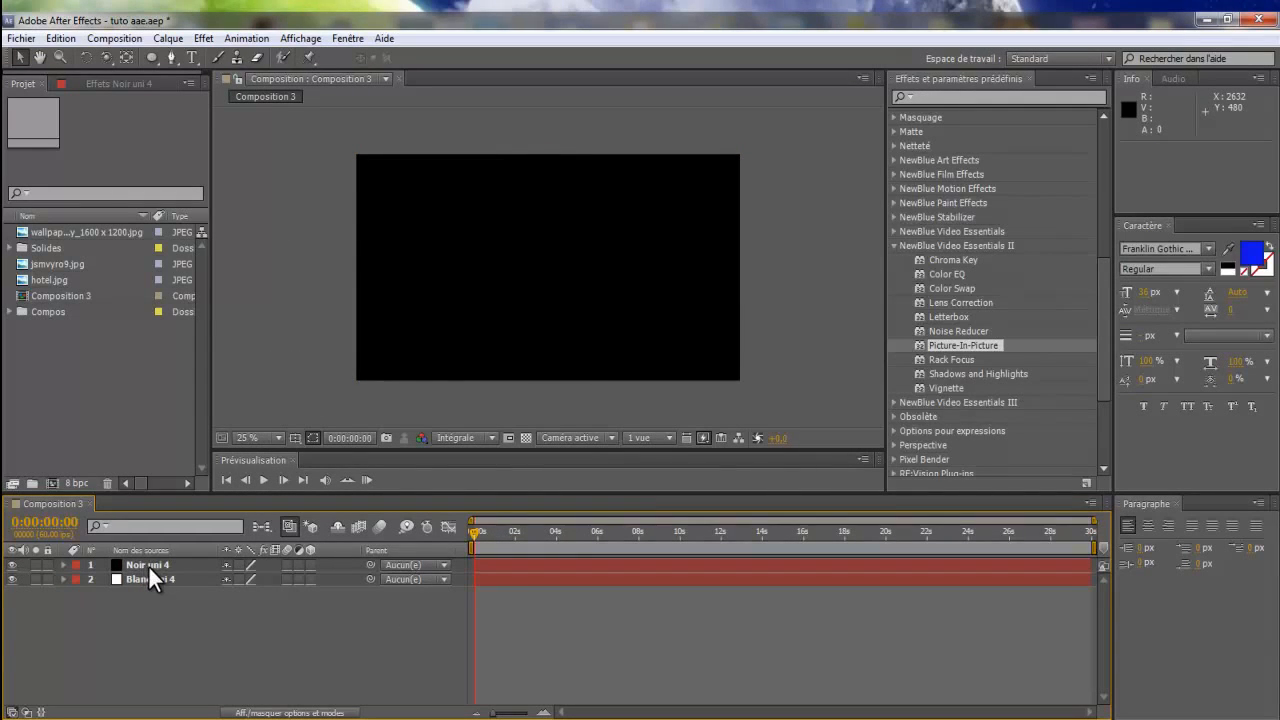
# Add a full-frame ellipse mask to the black solid and set the mask mode to subtract
pyautogui.click(186, 566)
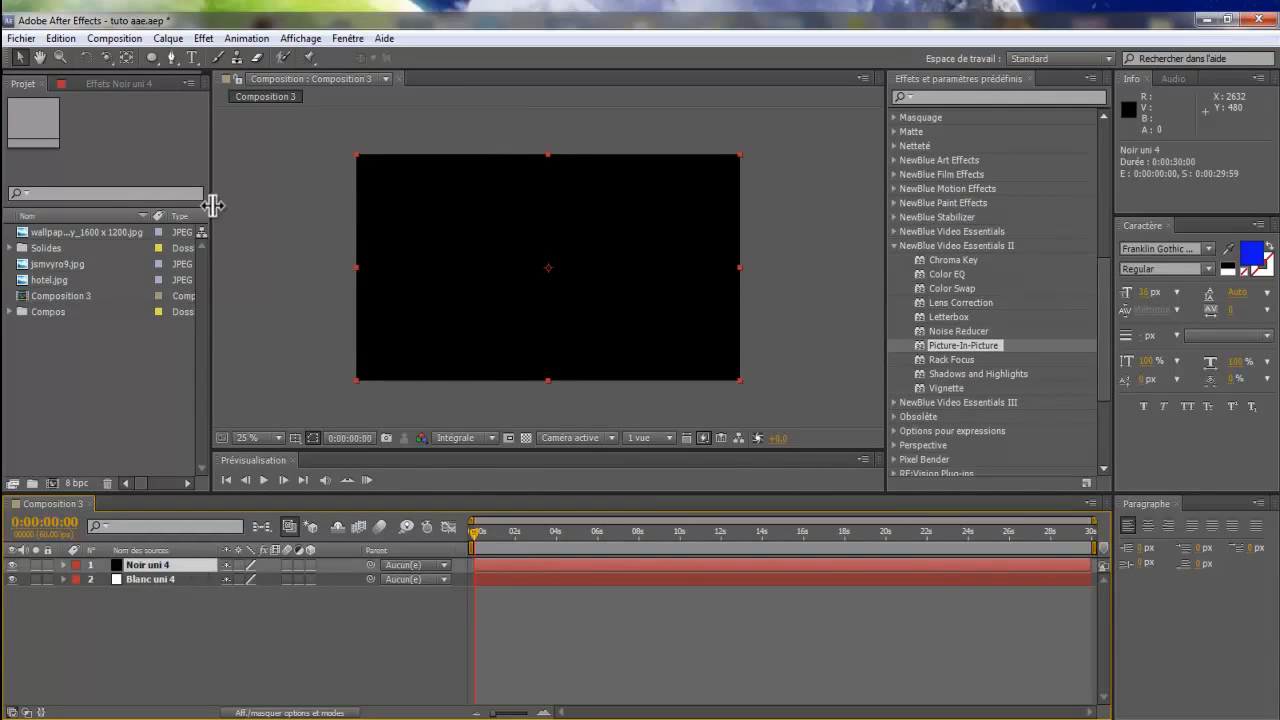
pyautogui.click(151, 56)
pyautogui.click(151, 55)
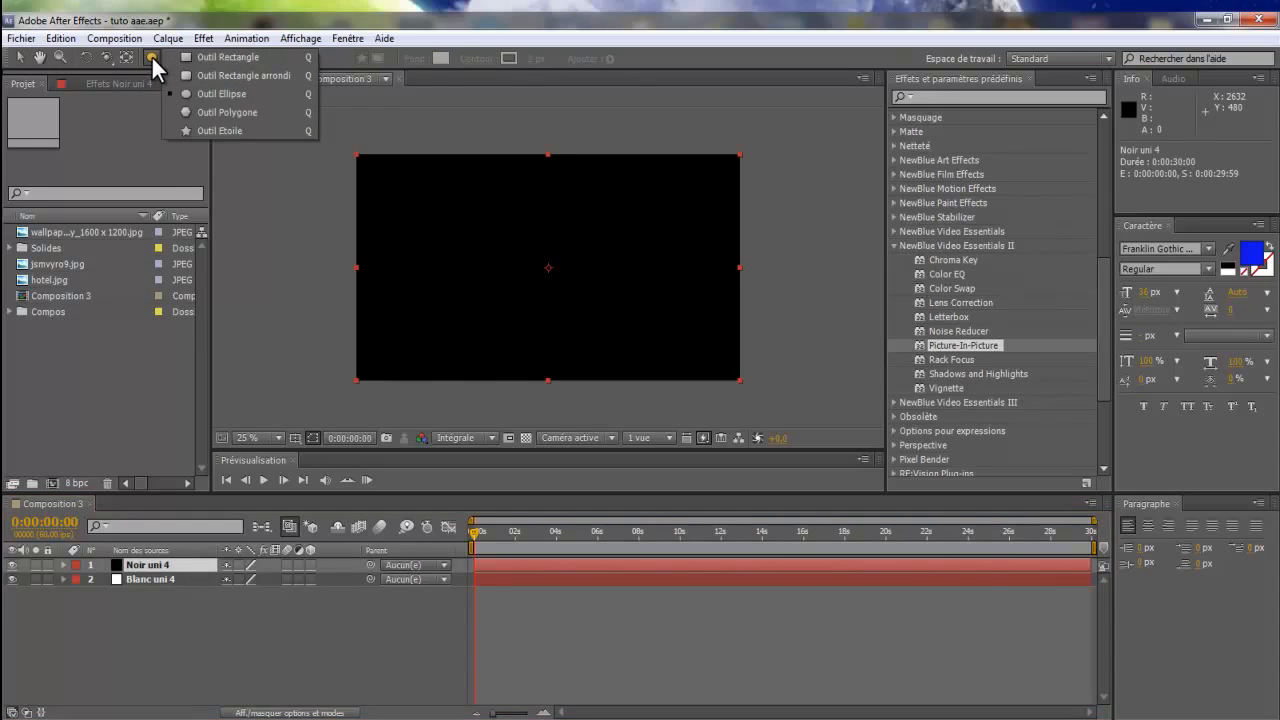
pyautogui.click(236, 92)
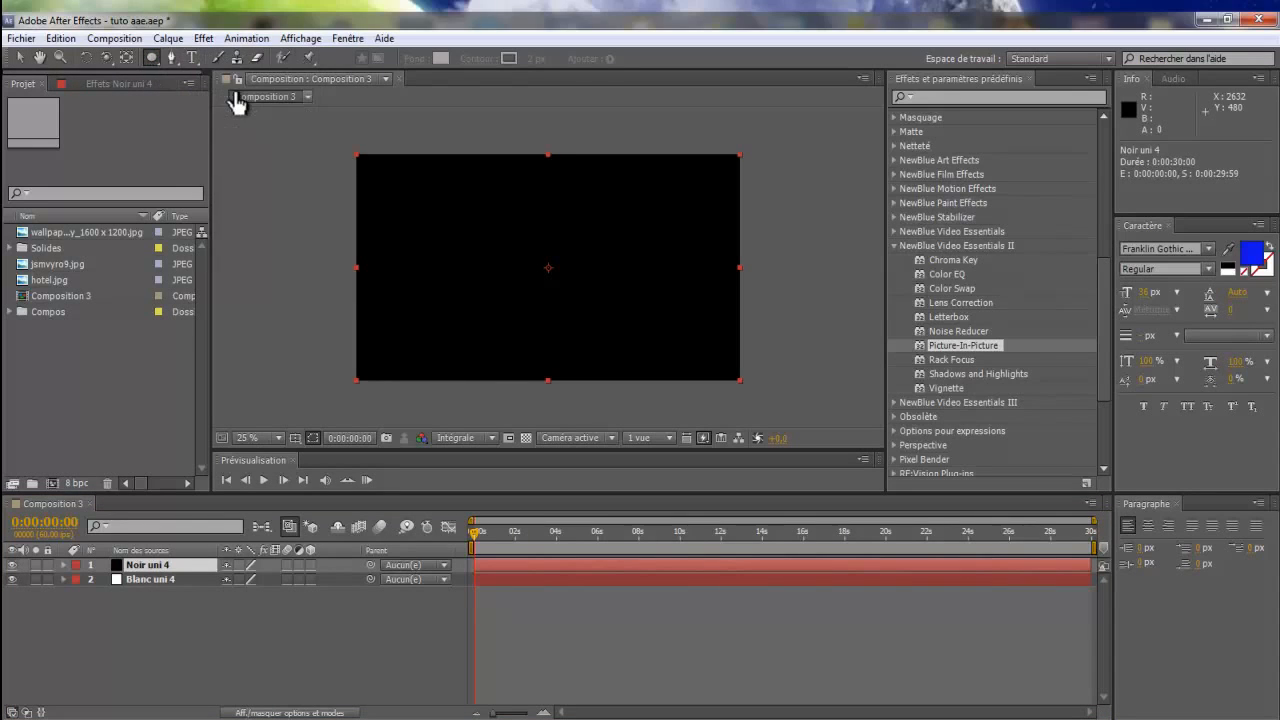
pyautogui.doubleClick(150, 56)
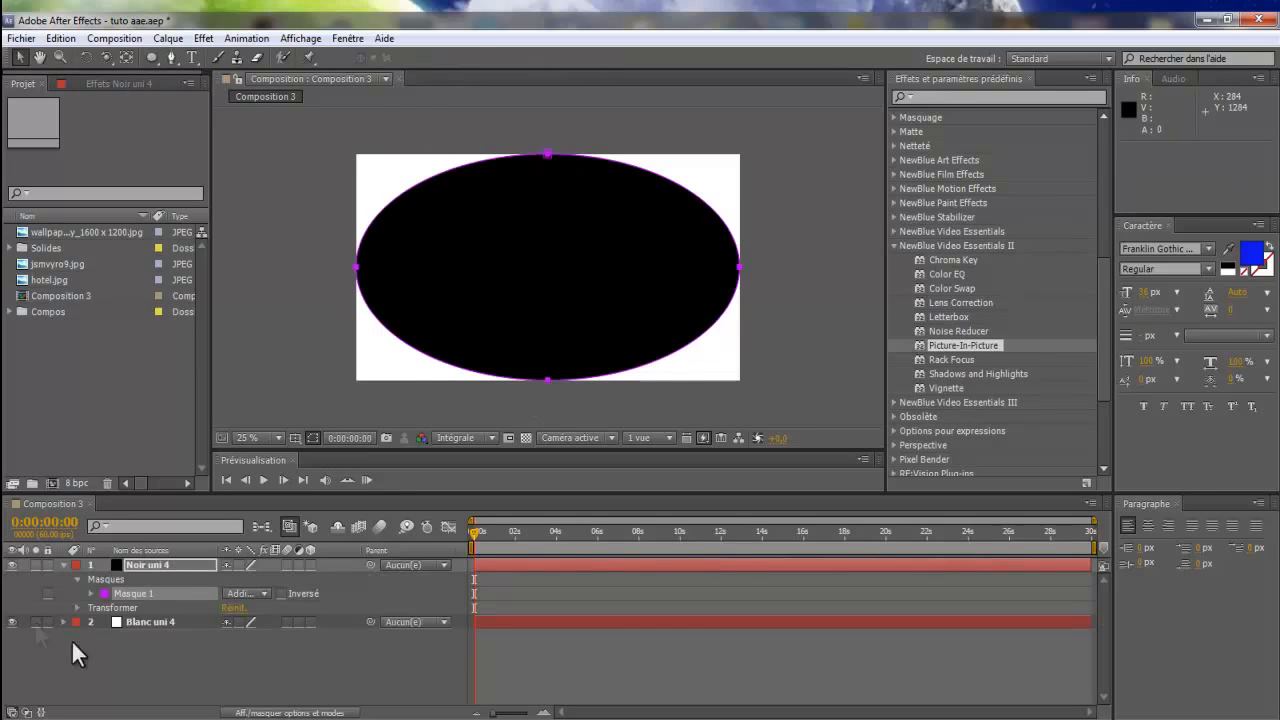
pyautogui.click(241, 592)
pyautogui.click(275, 502)
# Feather the ellipse mask to about 608 pixels and lower its opacity to about 79%
pyautogui.click(91, 594)
pyautogui.moveTo(254, 622); pyautogui.dragTo(743, 622)
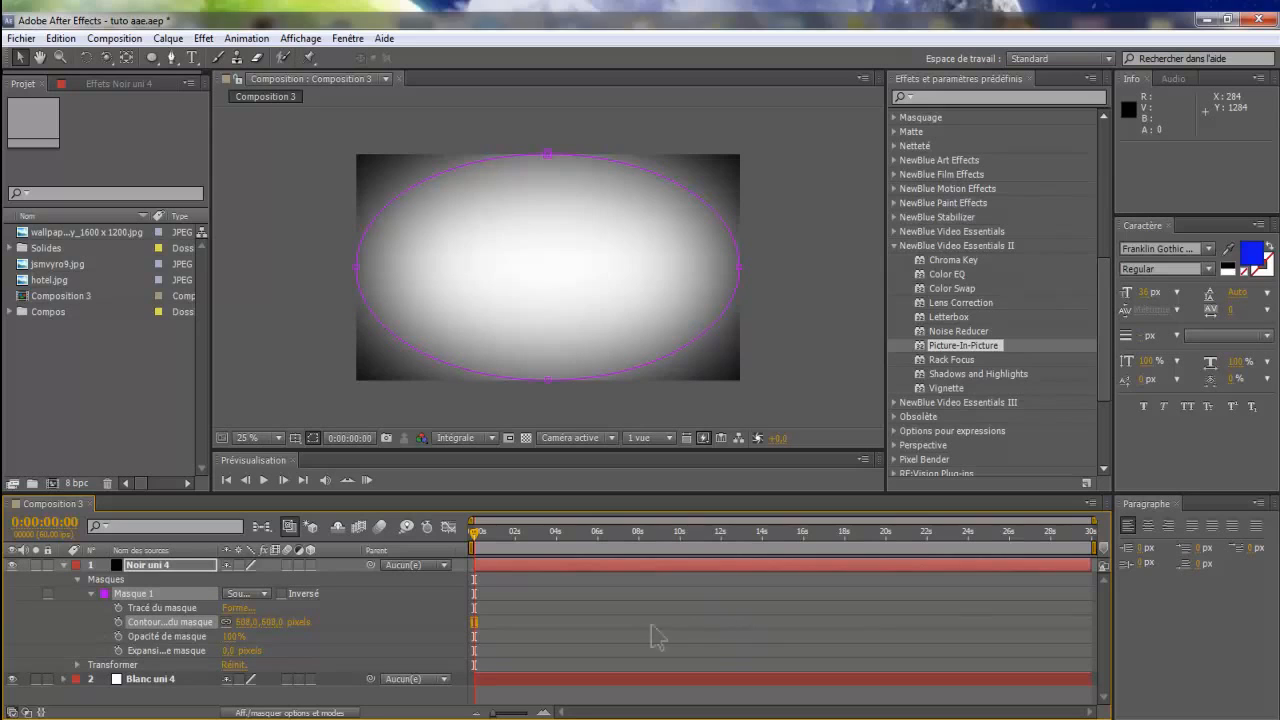
pyautogui.moveTo(232, 634); pyautogui.dragTo(226, 648)
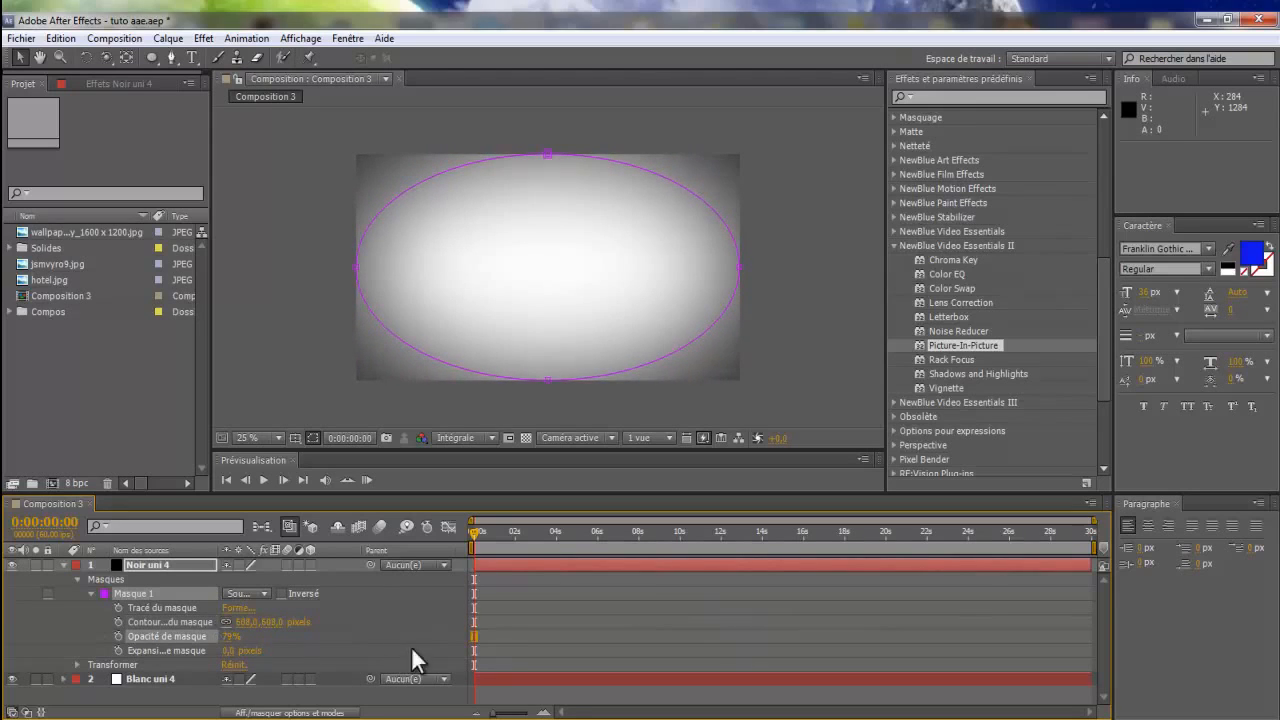
# Create a composition from the landscape wallpaper image and apply the NewBlue Picture-In-Picture effect to its layer
pyautogui.moveTo(79, 232); pyautogui.dragTo(33, 234)
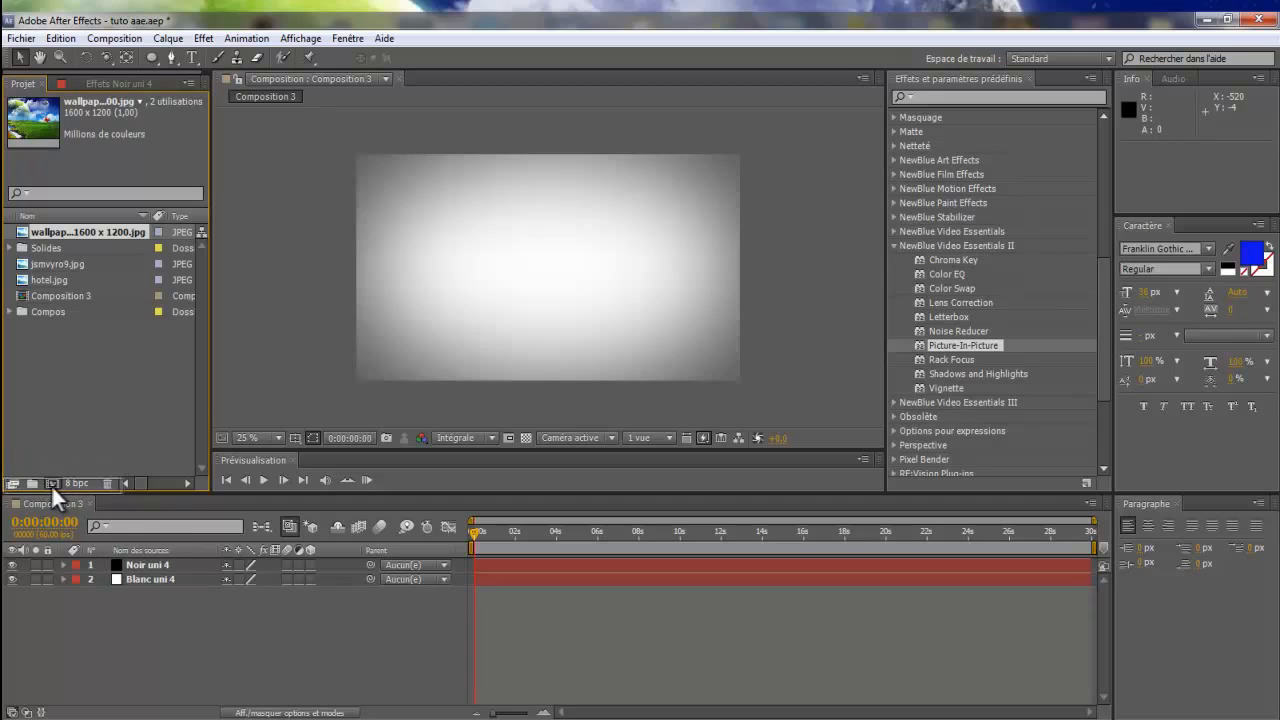
pyautogui.moveTo(49, 481); pyautogui.dragTo(48, 478)
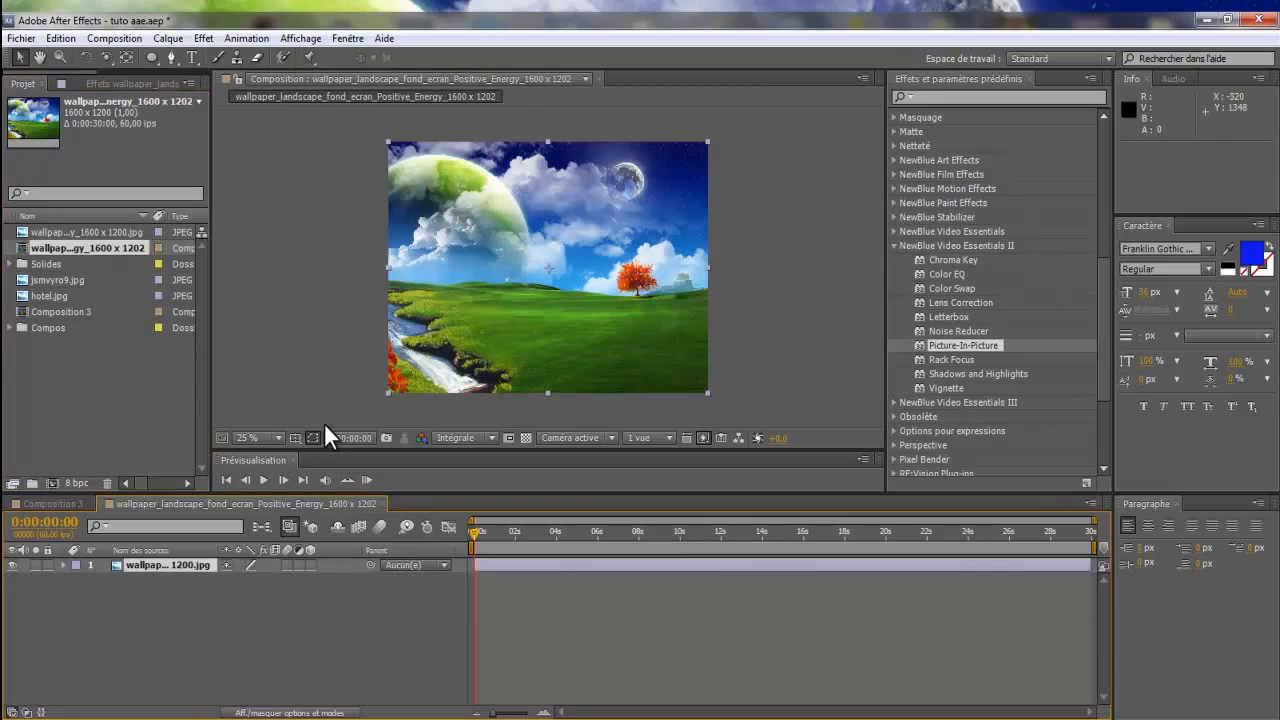
pyautogui.moveTo(987, 347); pyautogui.dragTo(618, 327)
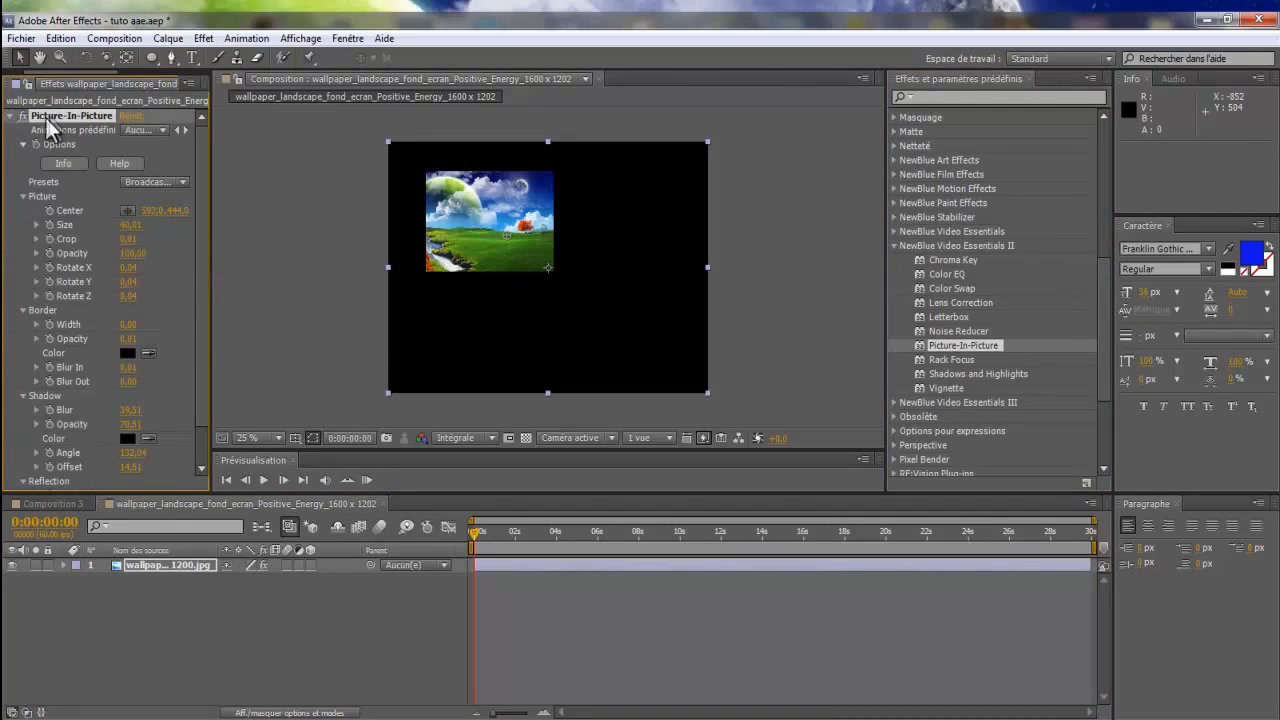
# Move the picture's center to about 804, 600 and check the result briefly against the transparency grid
pyautogui.moveTo(506, 234); pyautogui.dragTo(548, 268)
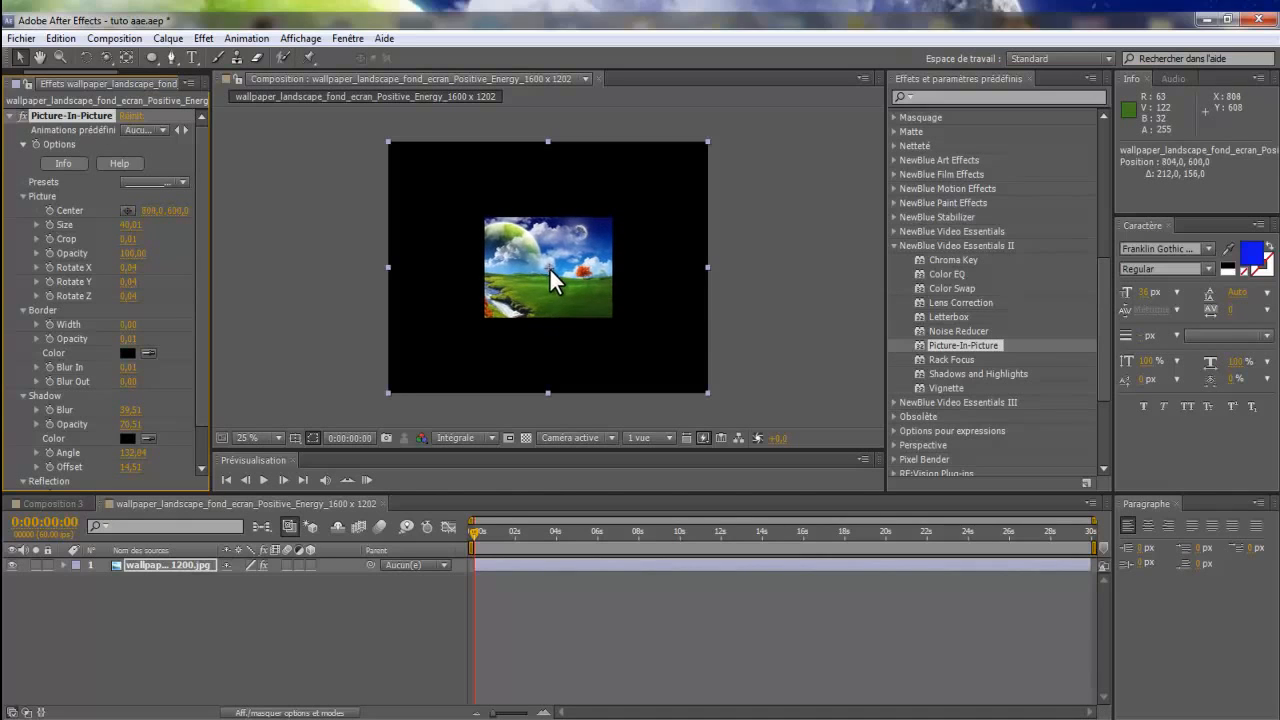
pyautogui.click(526, 437)
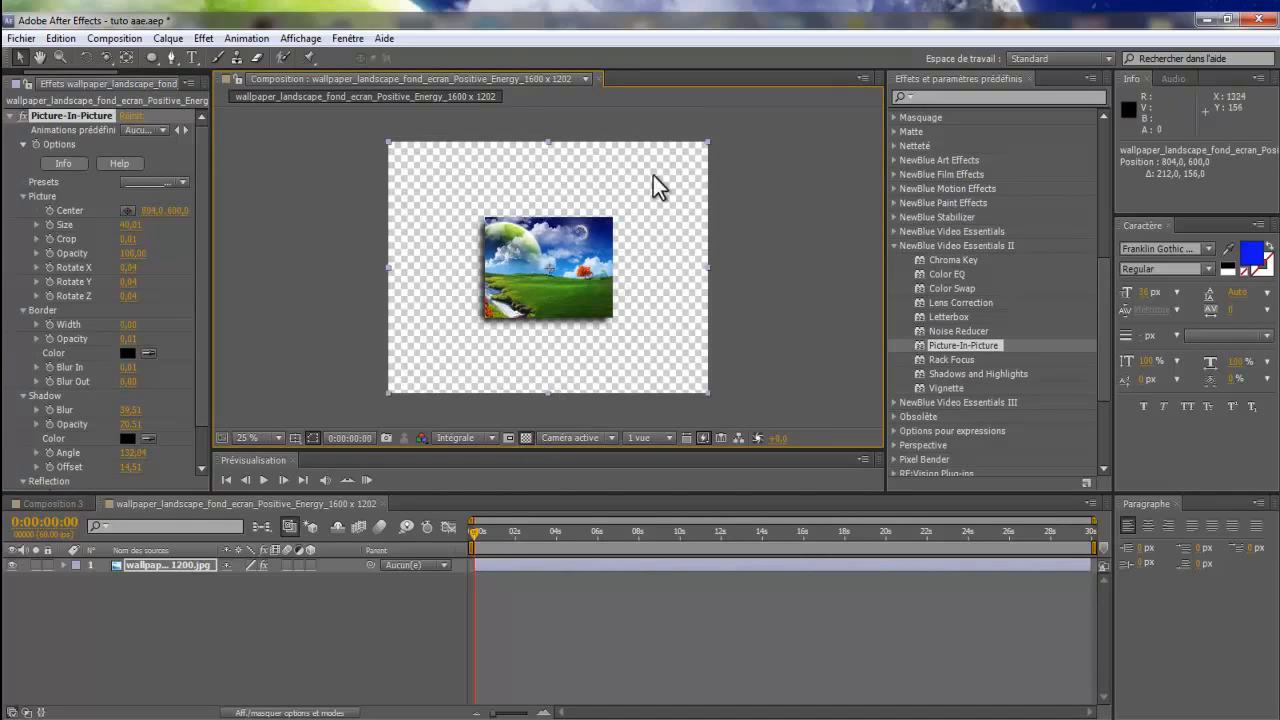
pyautogui.click(527, 440)
# Set the Picture-In-Picture reflection's opacity to 25 and its fade to 4
pyautogui.scroll(-2, 34, 296)
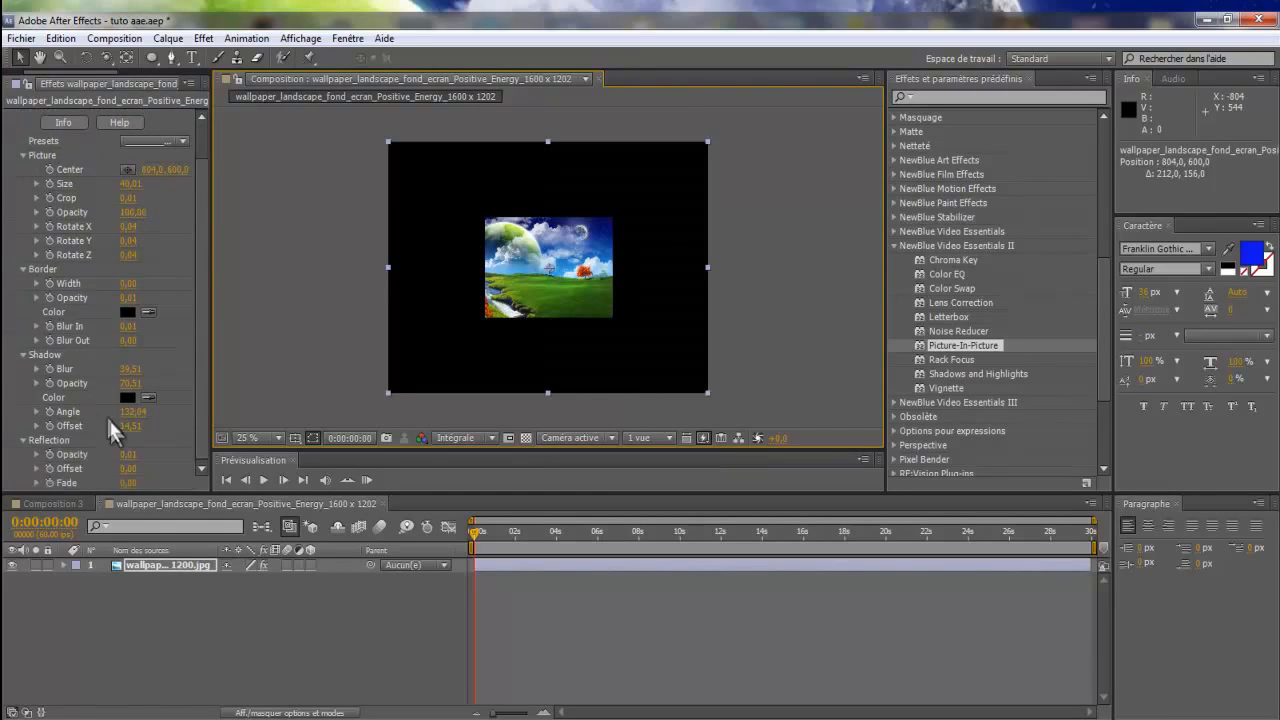
pyautogui.moveTo(127, 454)
pyautogui.mouseDown()
pyautogui.moveTo(156, 455)
pyautogui.moveTo(133, 484)
pyautogui.moveTo(135, 456)
pyautogui.mouseUp()
pyautogui.click(131, 455)
pyautogui.write('25')
pyautogui.press('Return')
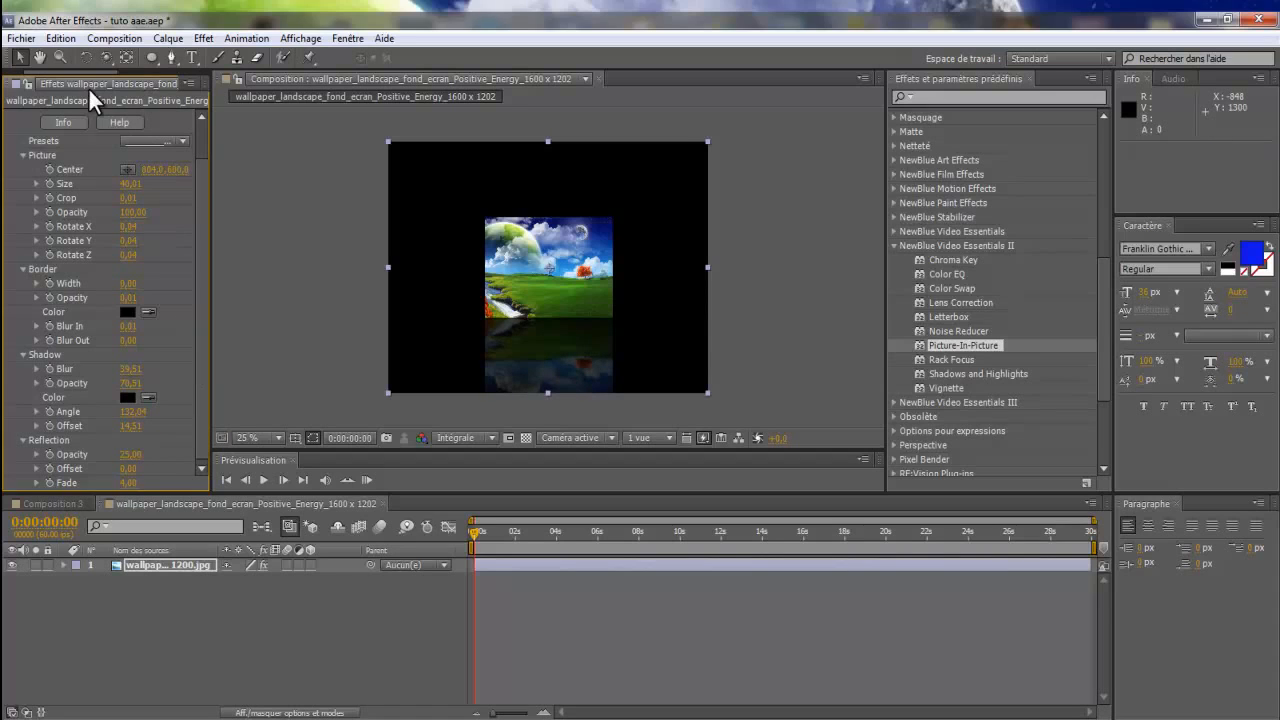
# Expand the layer's Picture-In-Picture picture properties in the timeline and set Rotate Y to -10
pyautogui.click(23, 156)
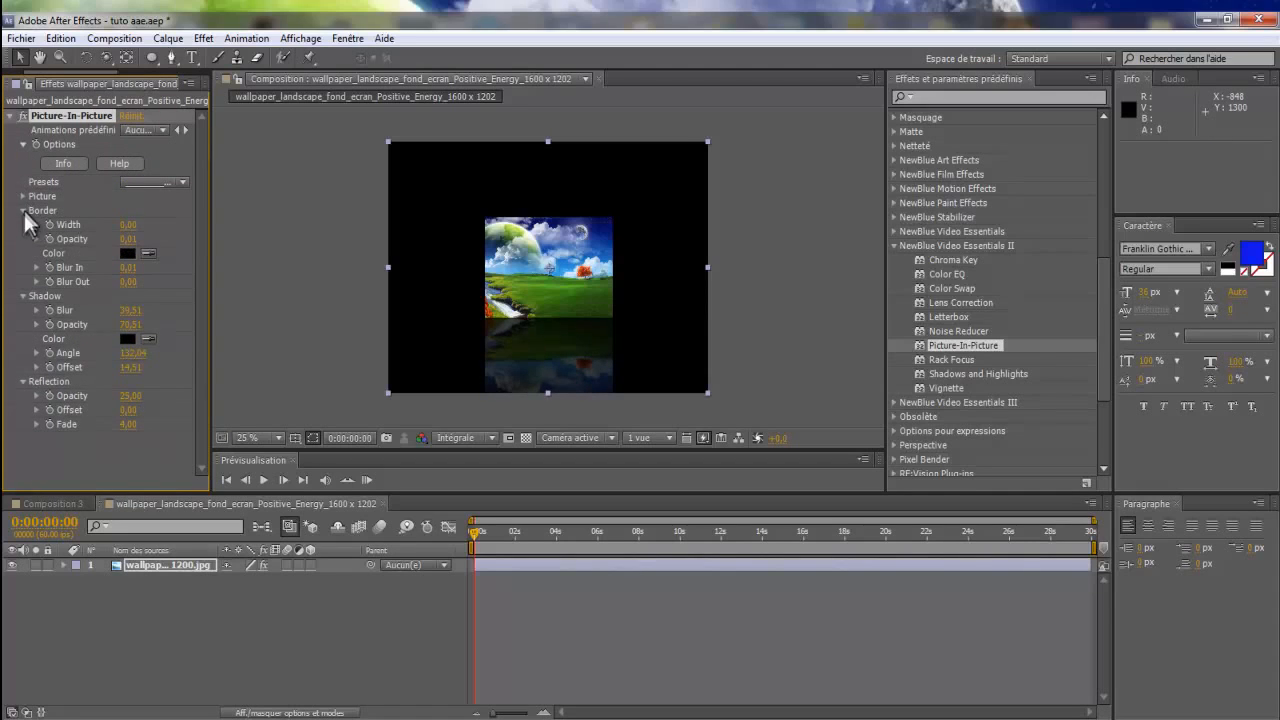
pyautogui.click(23, 196)
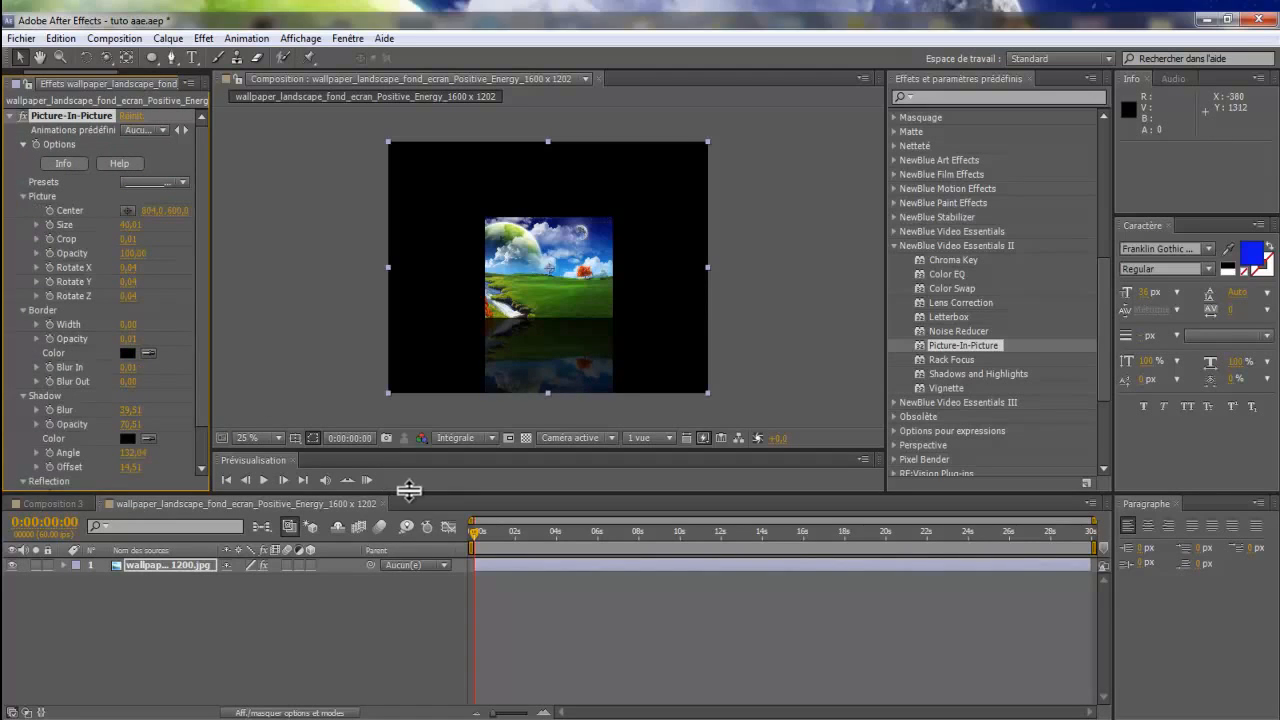
pyautogui.click(63, 565)
pyautogui.click(77, 580)
pyautogui.click(91, 595)
pyautogui.click(105, 637)
pyautogui.scroll(-1, 105, 637)
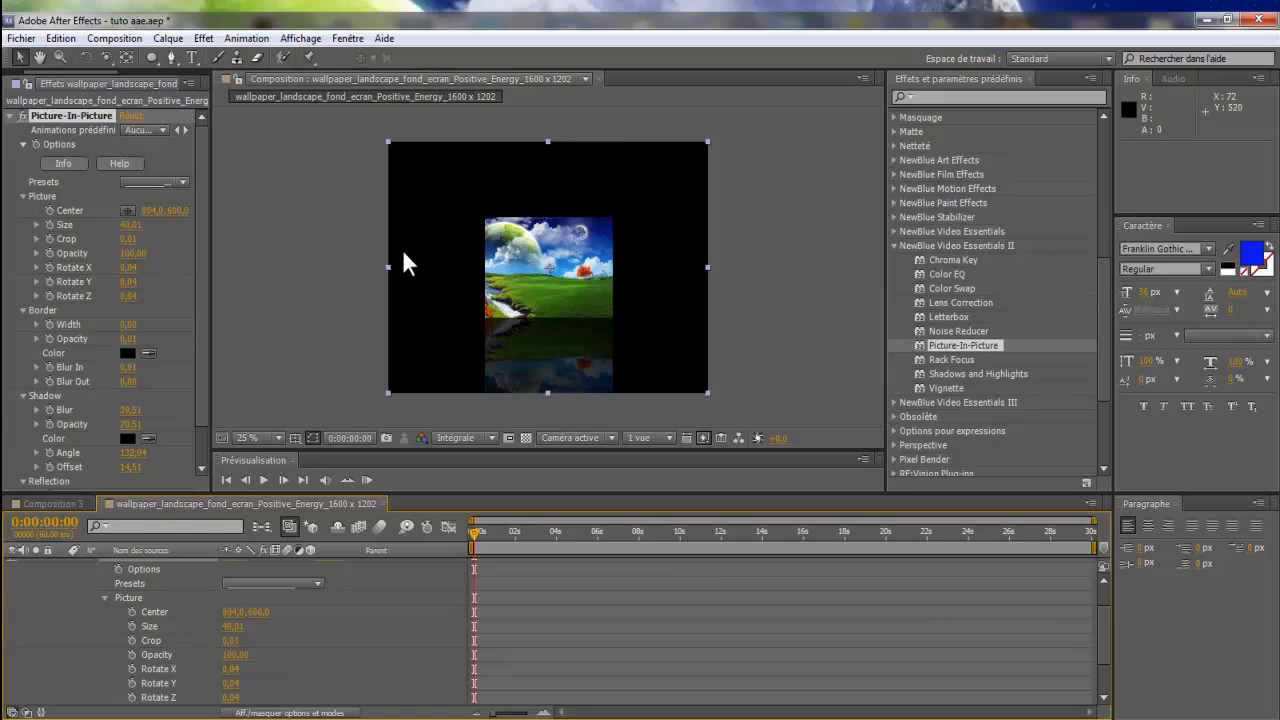
pyautogui.scroll(-1, 440, 660)
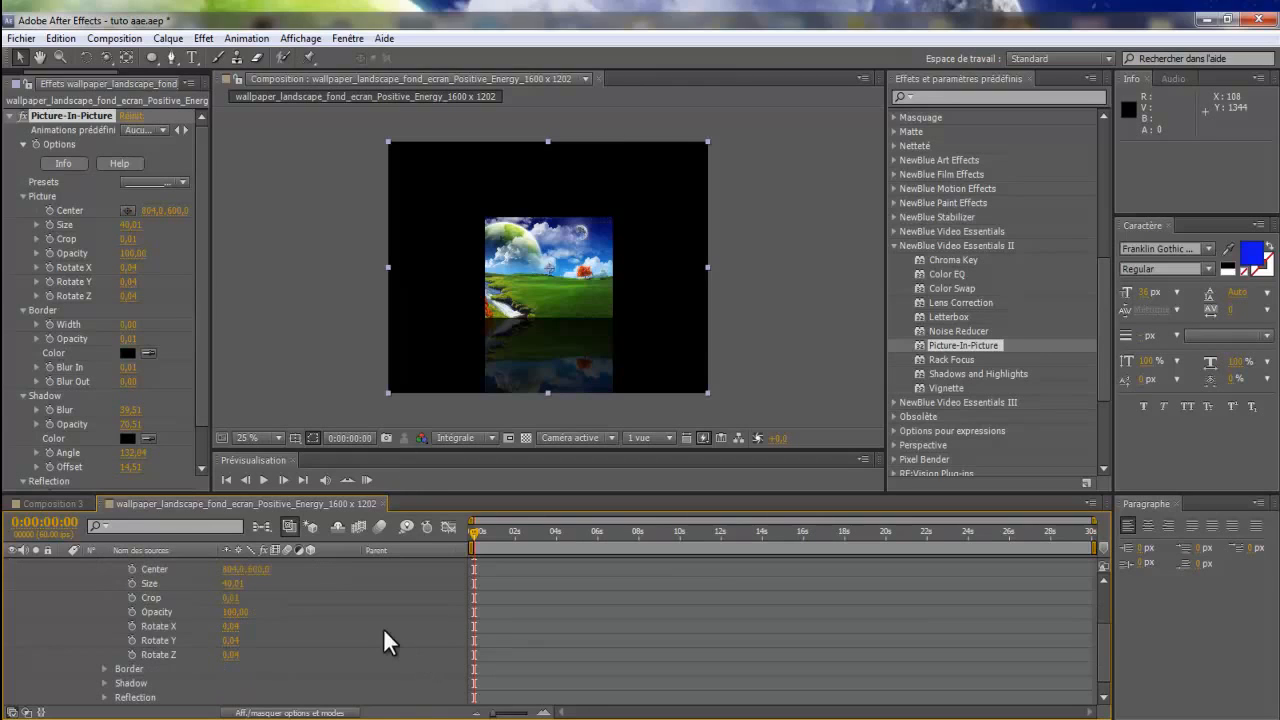
pyautogui.click(226, 641)
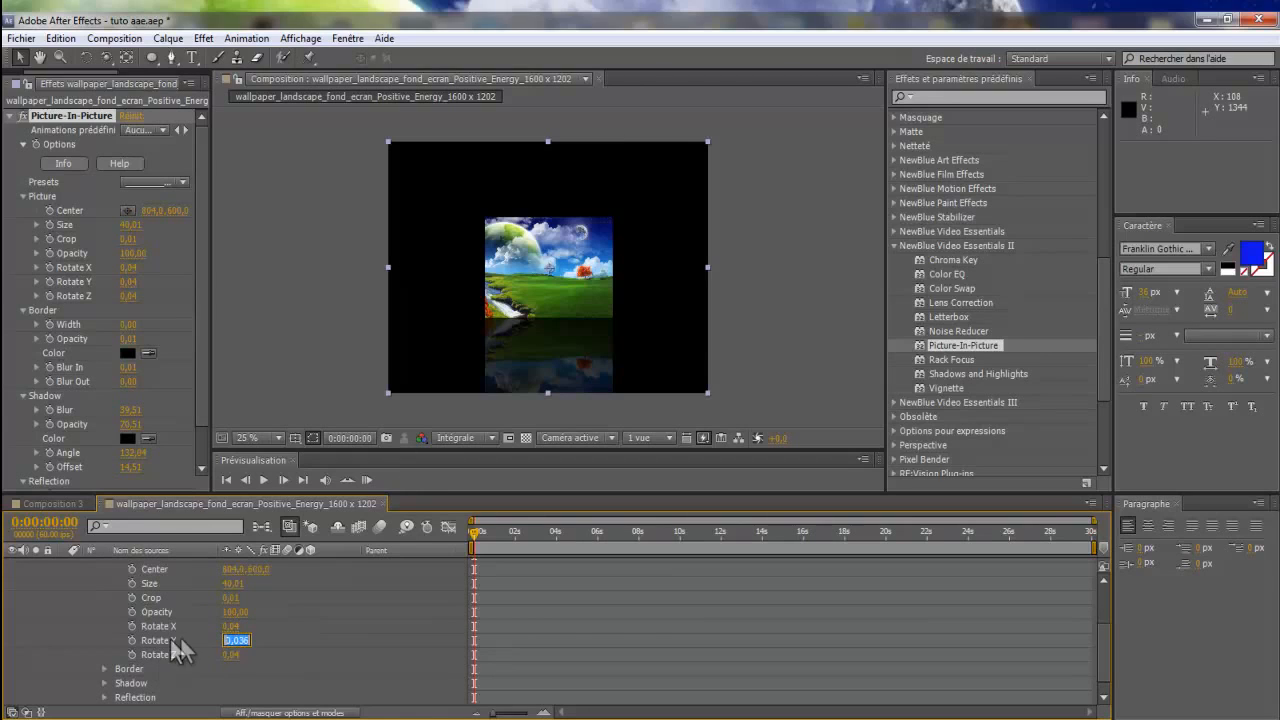
pyautogui.press('BackSpace')
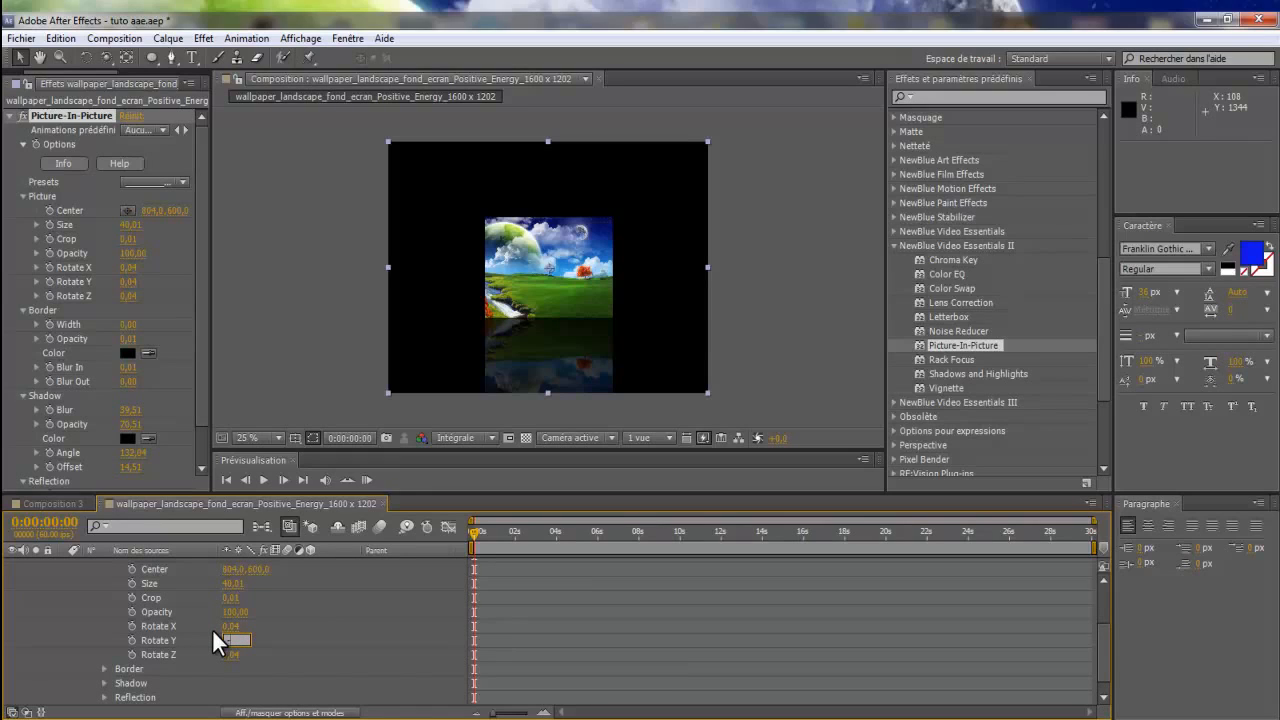
pyautogui.write('-10')
pyautogui.press('Return')
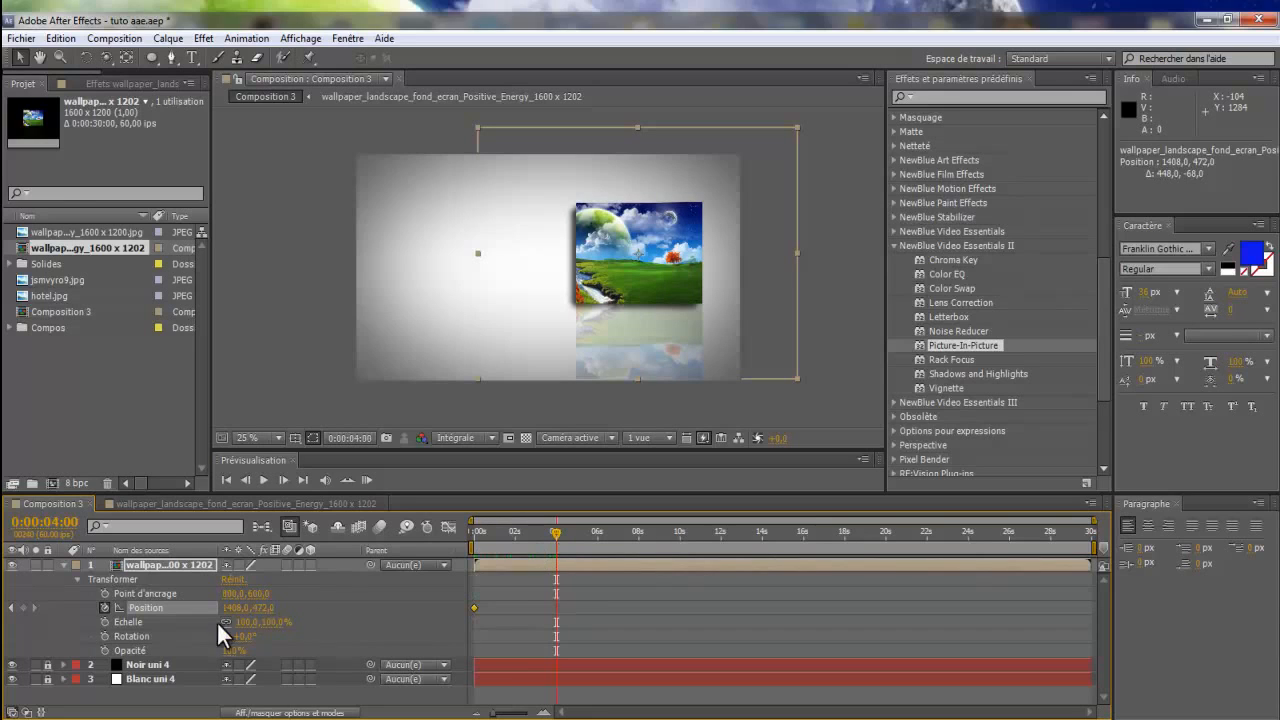
# Keyframe the landscape's position slightly shifted at 4:00 and out of frame at 2412, 704 at 4:30, then return to the timeline start
pyautogui.moveTo(665, 309); pyautogui.dragTo(632, 333)
pyautogui.moveTo(681, 353); pyautogui.dragTo(903, 378)
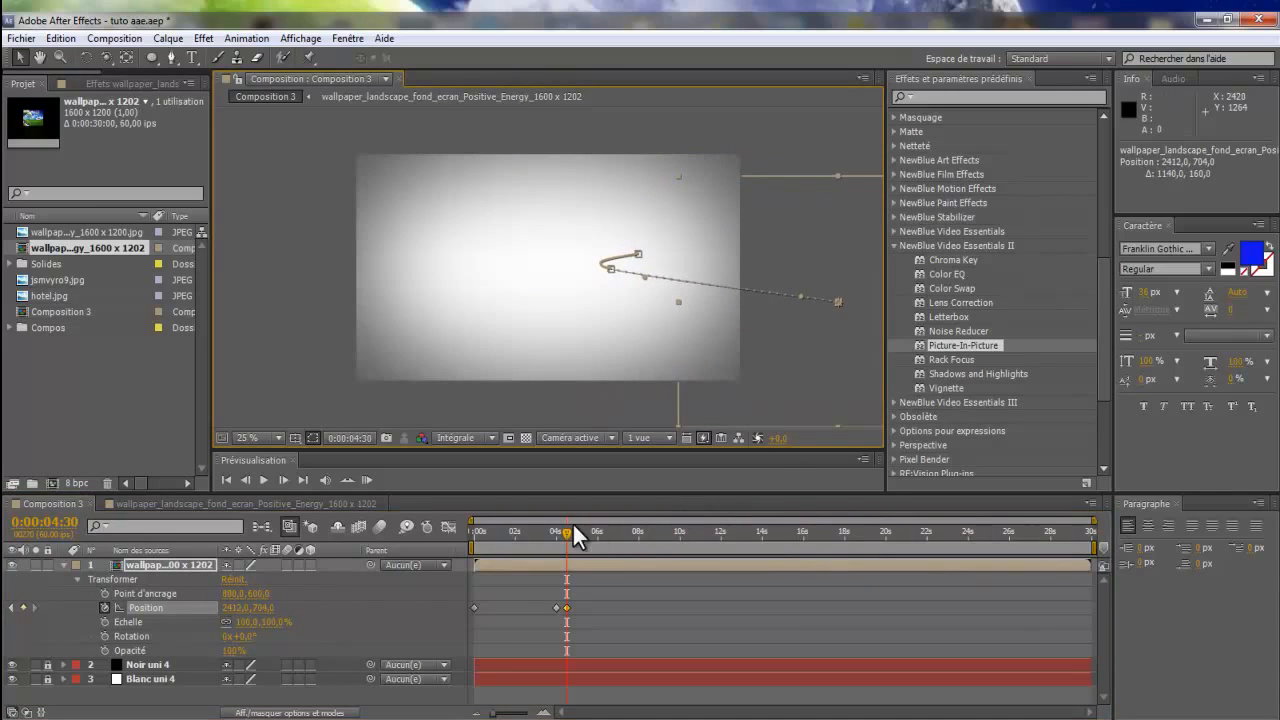
pyautogui.moveTo(569, 529)
pyautogui.mouseDown()
pyautogui.moveTo(559, 532)
pyautogui.moveTo(575, 534)
pyautogui.mouseUp()
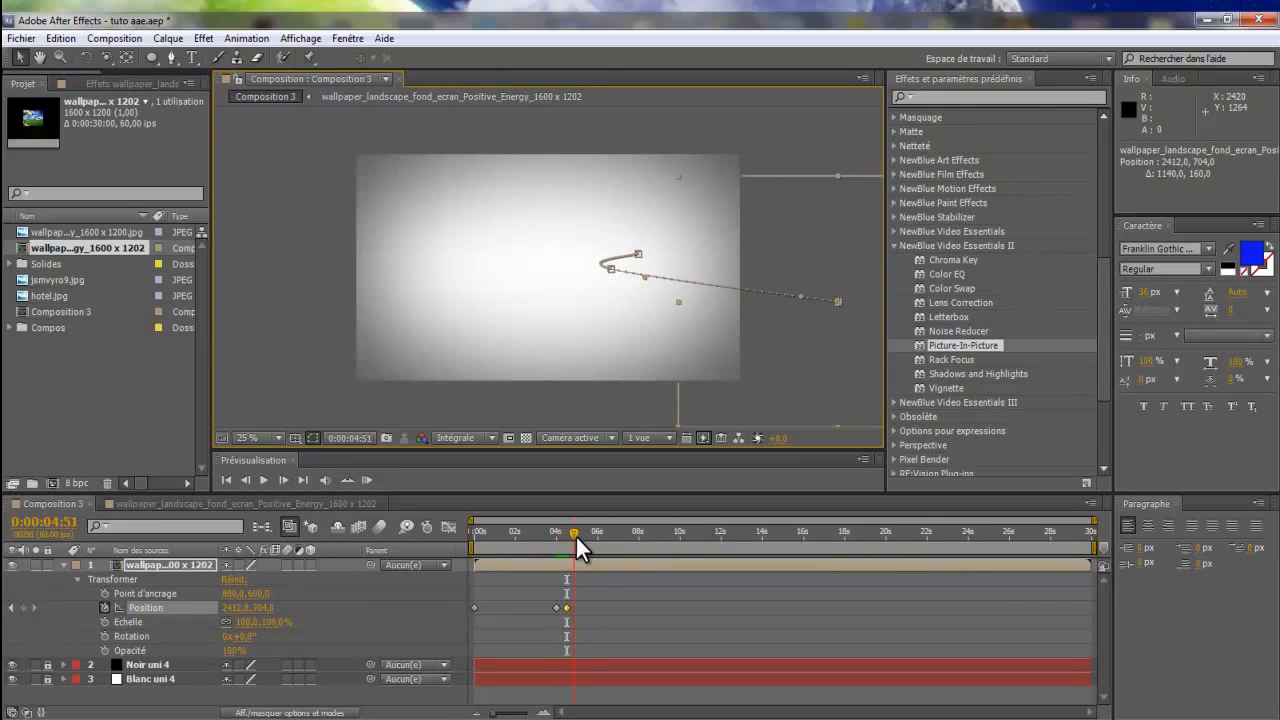
pyautogui.click(502, 612)
pyautogui.moveTo(570, 532); pyautogui.dragTo(336, 561)
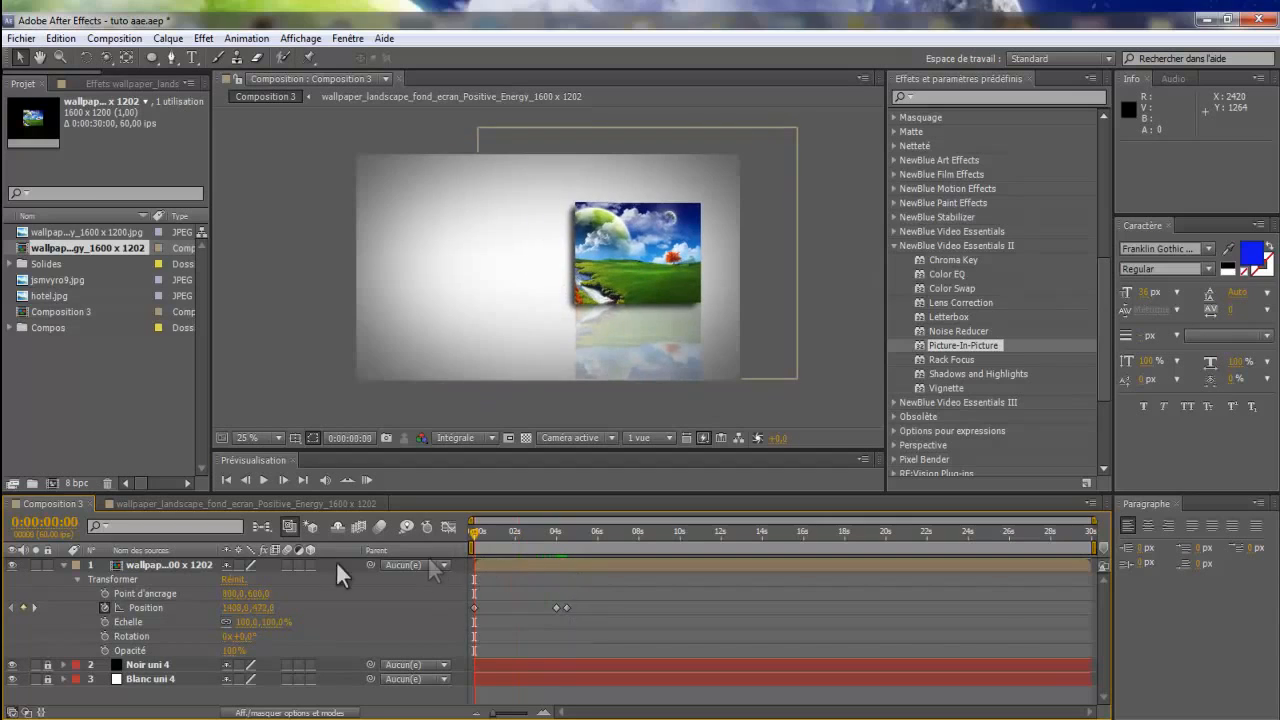
pyautogui.click(64, 565)
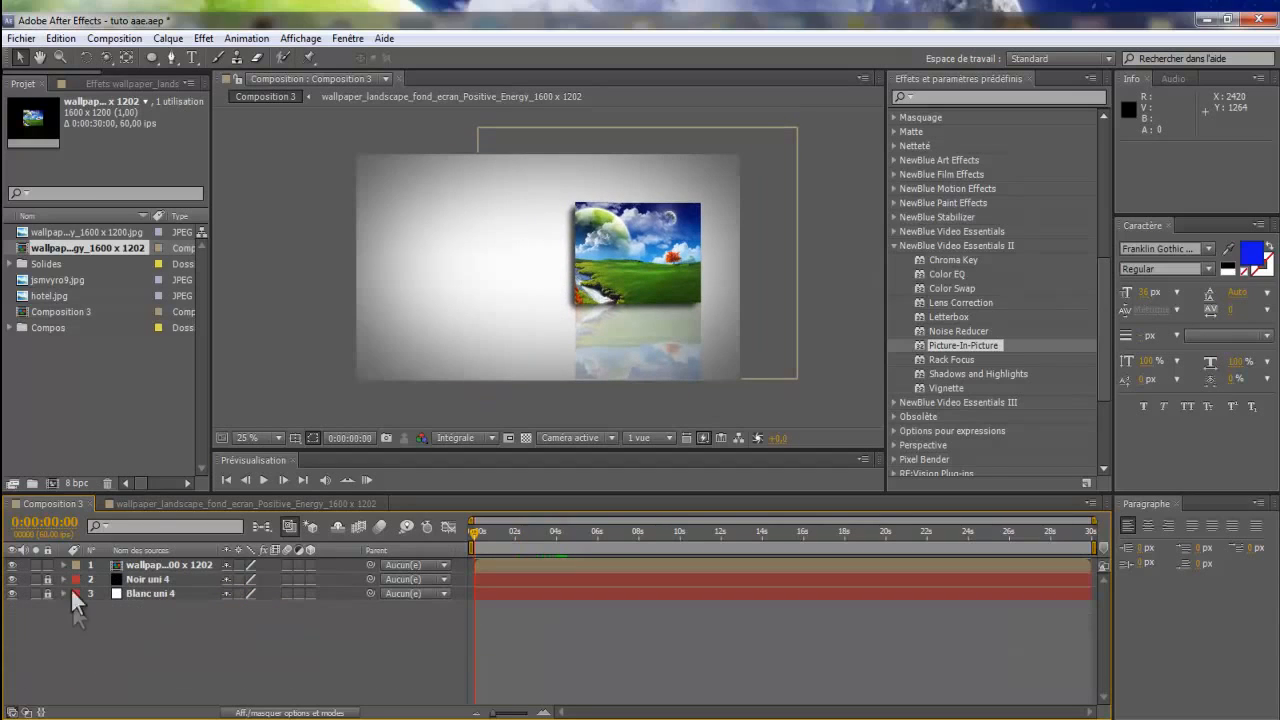
# Create a composition from jsmvyro9.jpg and apply the Picture-In-Picture effect, centering the picture at about 792, 596
pyautogui.click(28, 283)
pyautogui.moveTo(27, 285); pyautogui.dragTo(53, 483)
pyautogui.moveTo(963, 345); pyautogui.dragTo(545, 314)
# Raise the Picture-In-Picture reflection's opacity to about 41 and its fade to 15 on the jsmvyro9.jpg layer
pyautogui.scroll(-1, 29, 277)
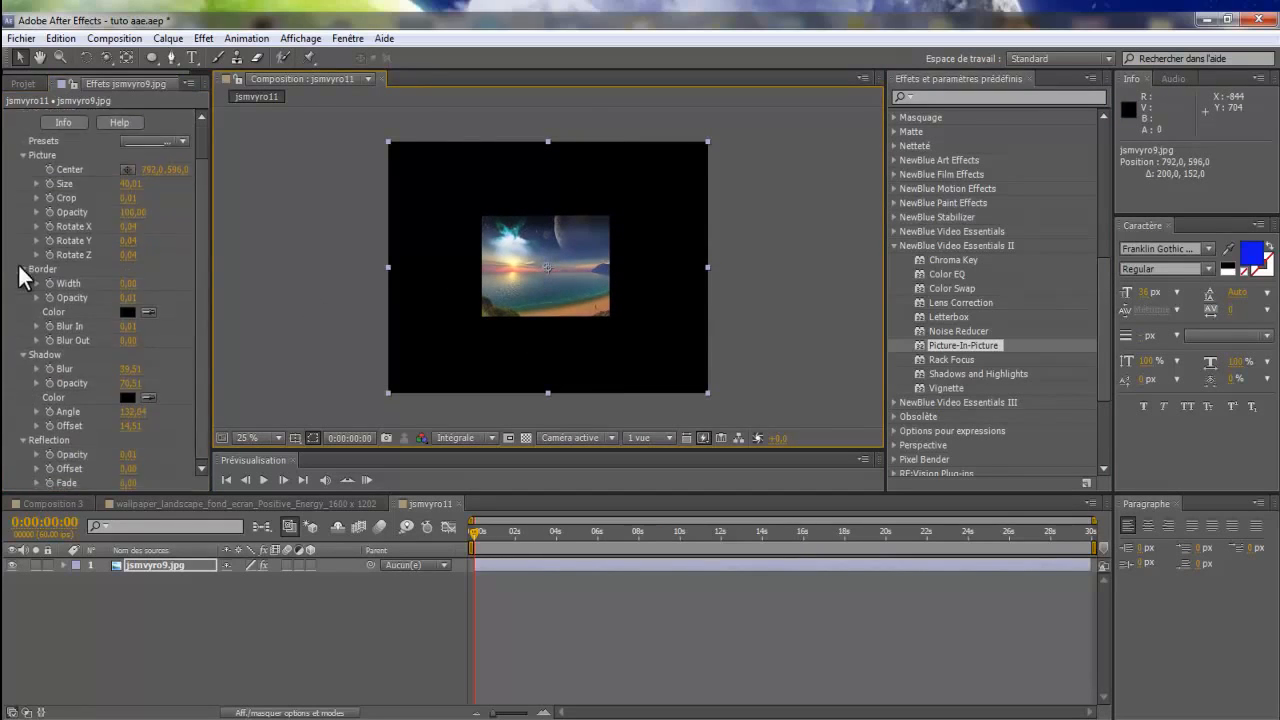
pyautogui.moveTo(130, 449); pyautogui.dragTo(151, 452)
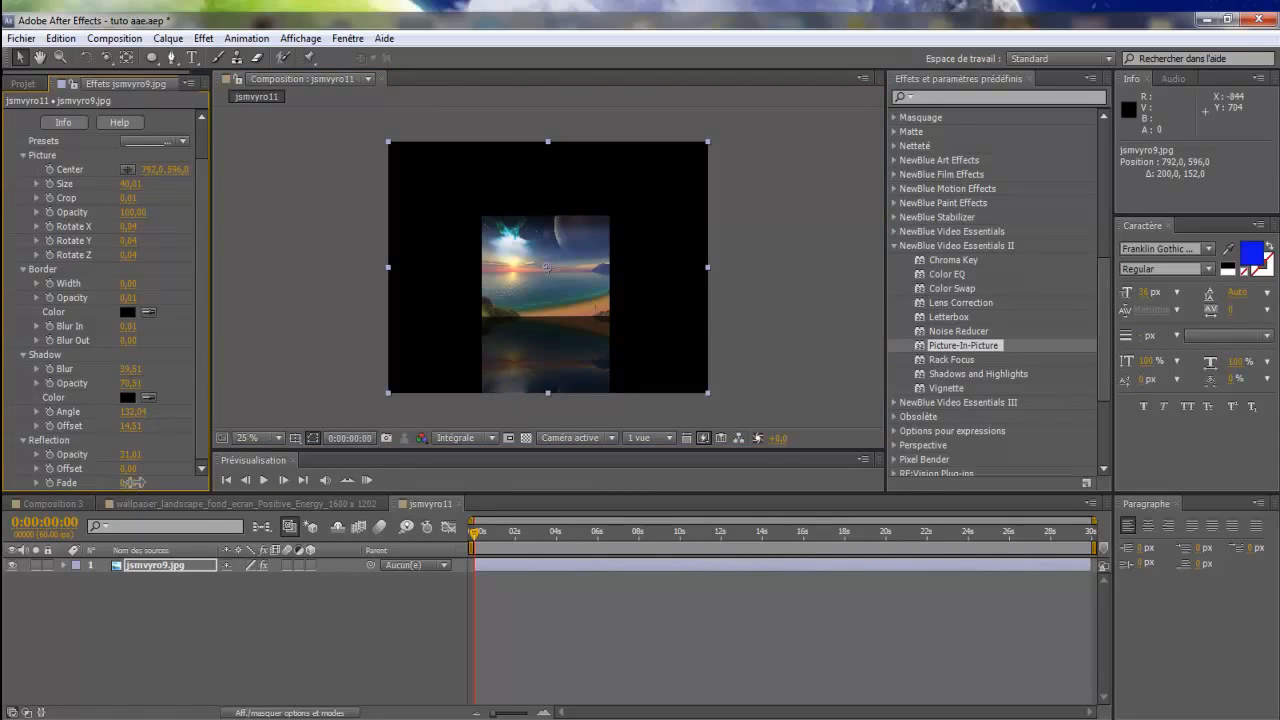
pyautogui.moveTo(133, 458); pyautogui.dragTo(150, 458)
# Expand the jsmvyro9.jpg layer's Picture-In-Picture picture properties in the timeline and keyframe Rotate Y at 10 at the timeline start
pyautogui.click(63, 565)
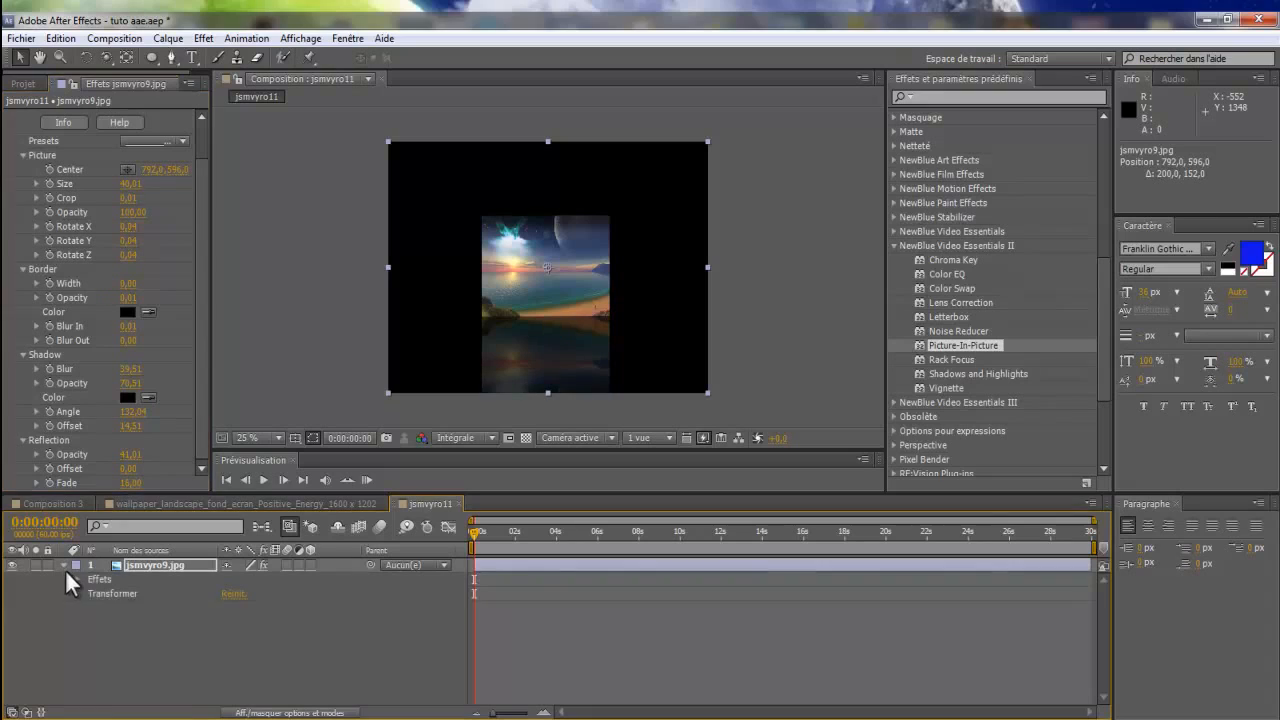
pyautogui.click(77, 579)
pyautogui.click(90, 593)
pyautogui.scroll(-2, 104, 634)
pyautogui.scroll(-2, 60, 640)
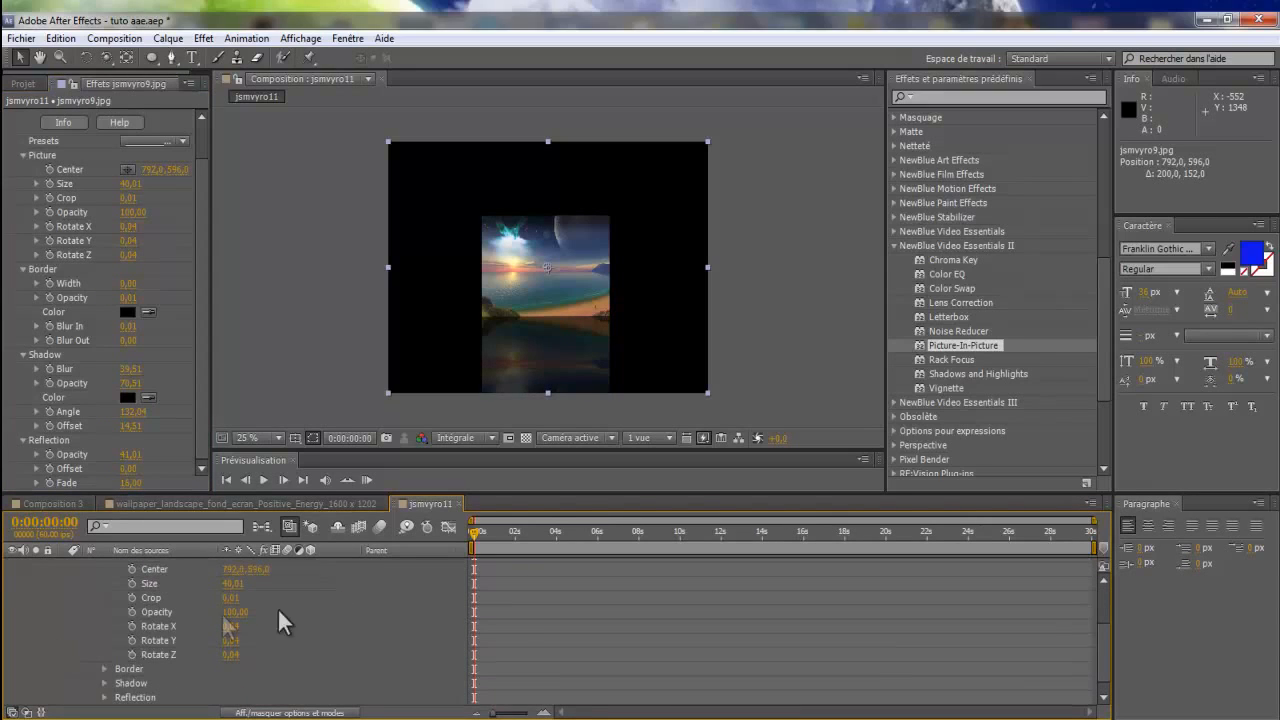
# Check the current time in Composition 3, then keyframe Rotate Y at -10 at 0:00:04:28 in the jsmvyro11 composition
pyautogui.click(53, 503)
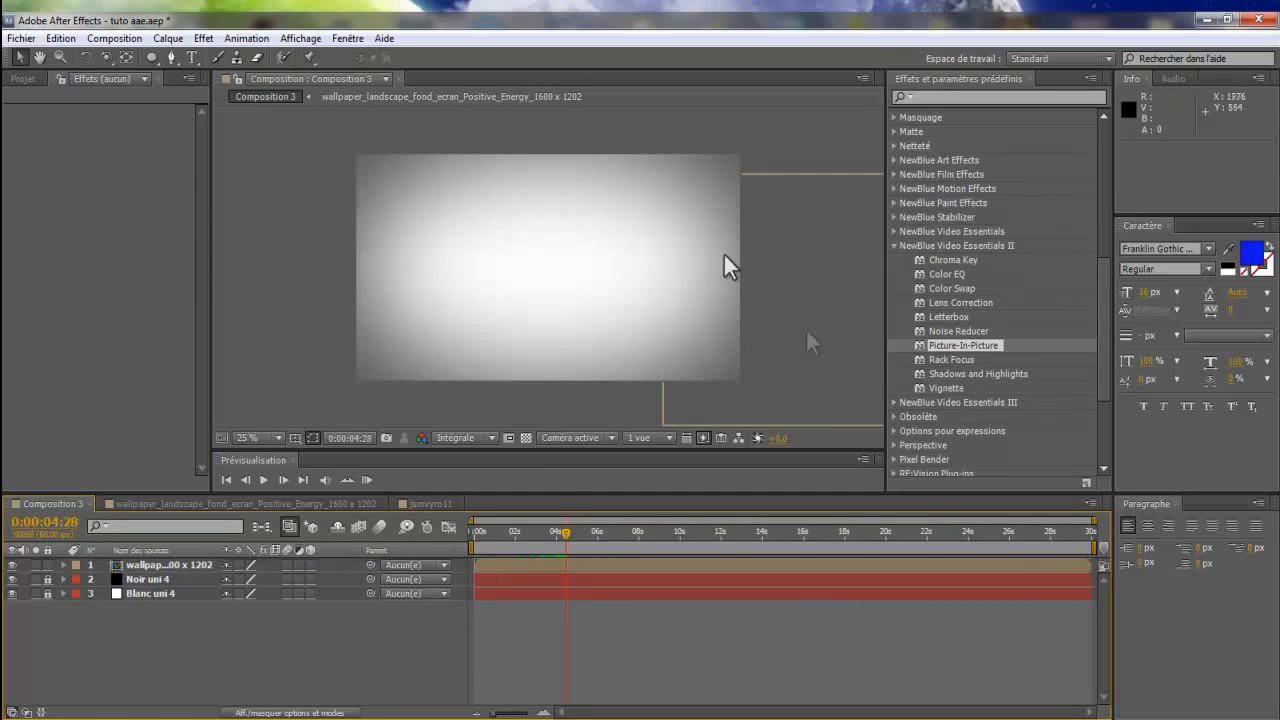
pyautogui.click(424, 504)
pyautogui.click(72, 520)
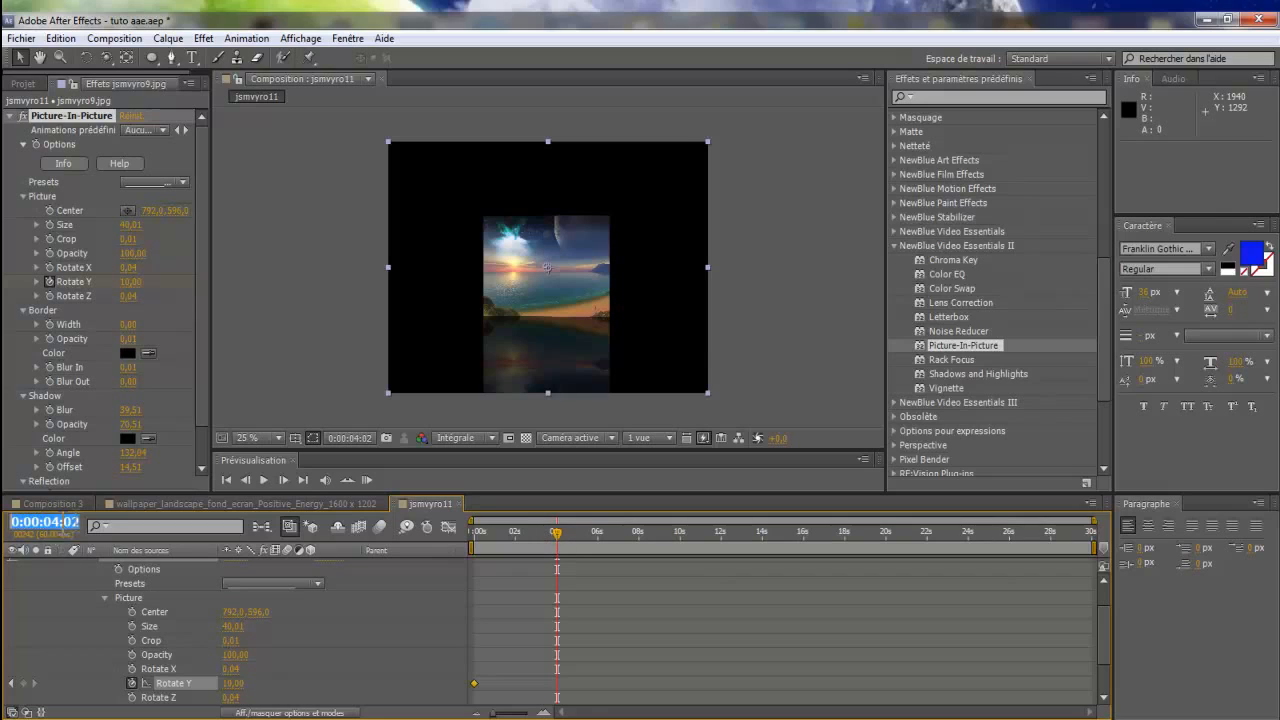
pyautogui.write('428')
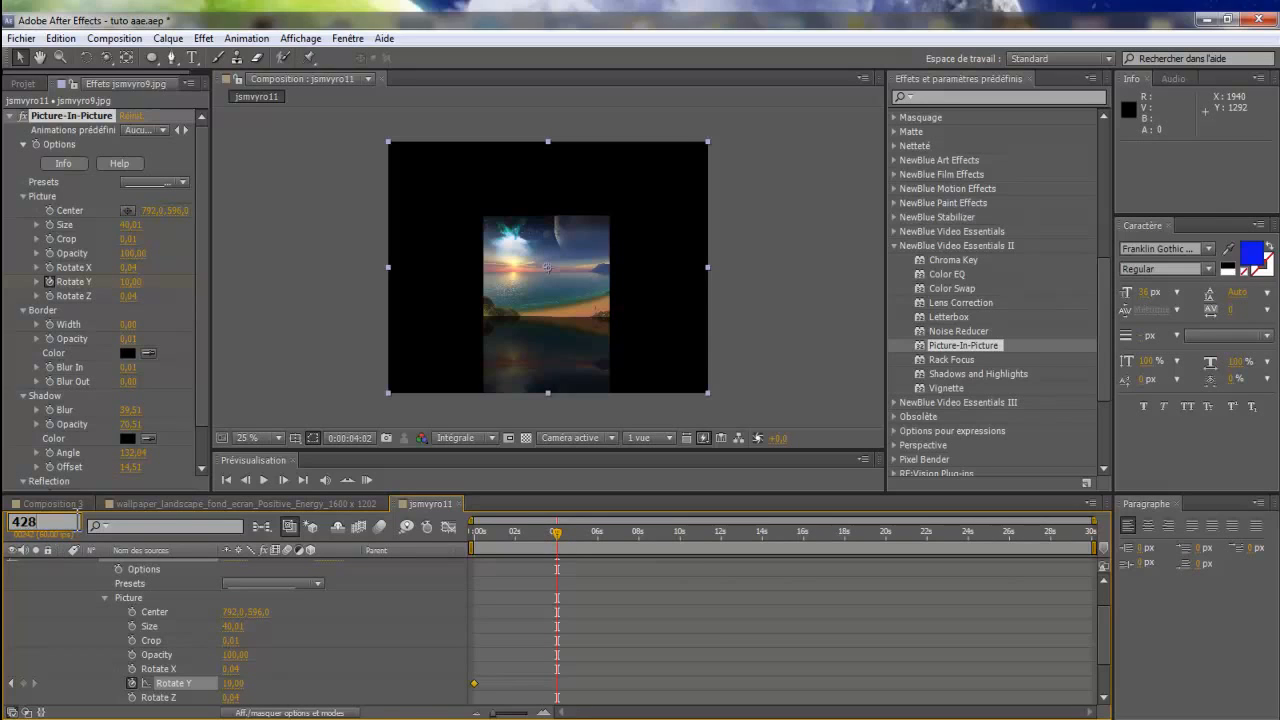
pyautogui.click(31, 565)
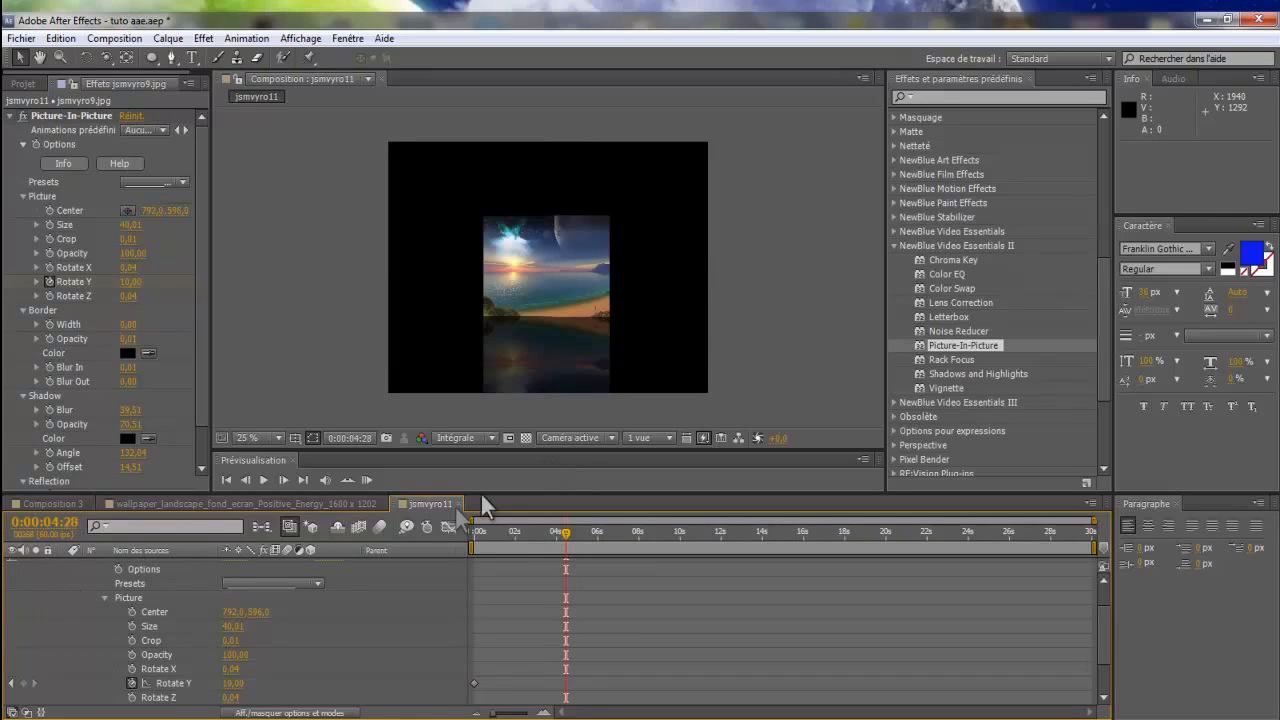
pyautogui.click(231, 683)
pyautogui.write('-10')
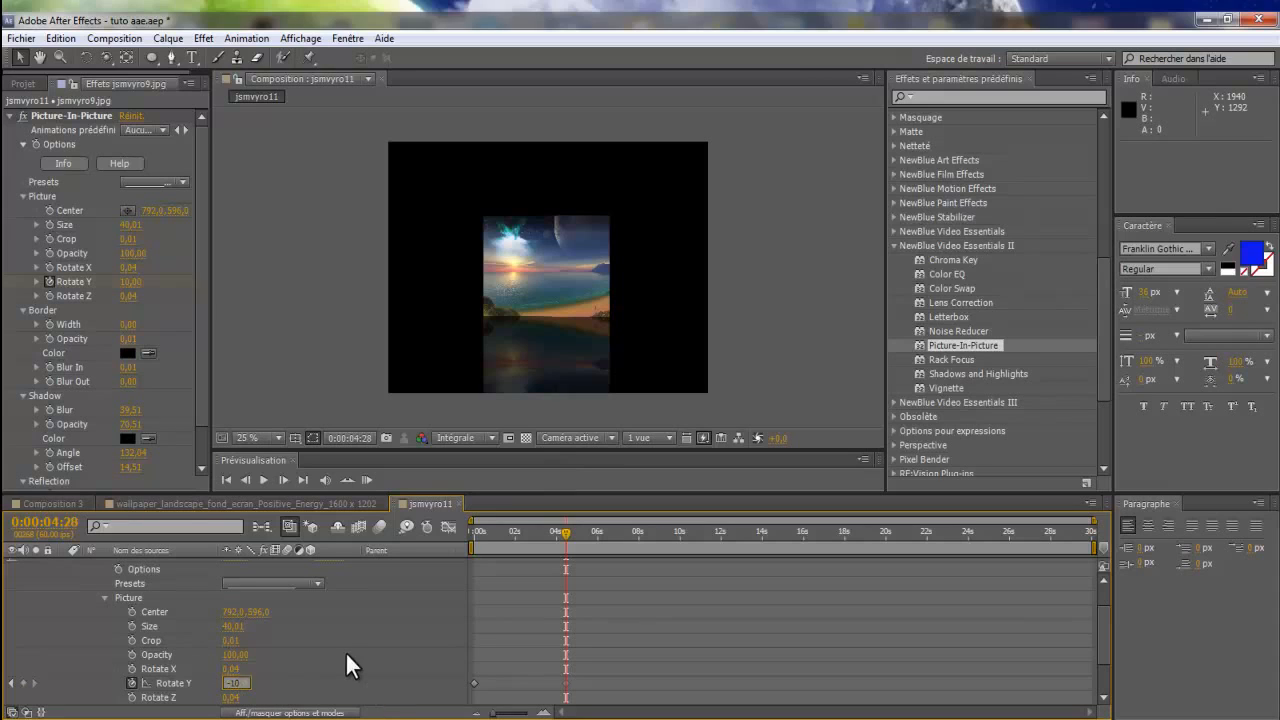
pyautogui.press('Return')
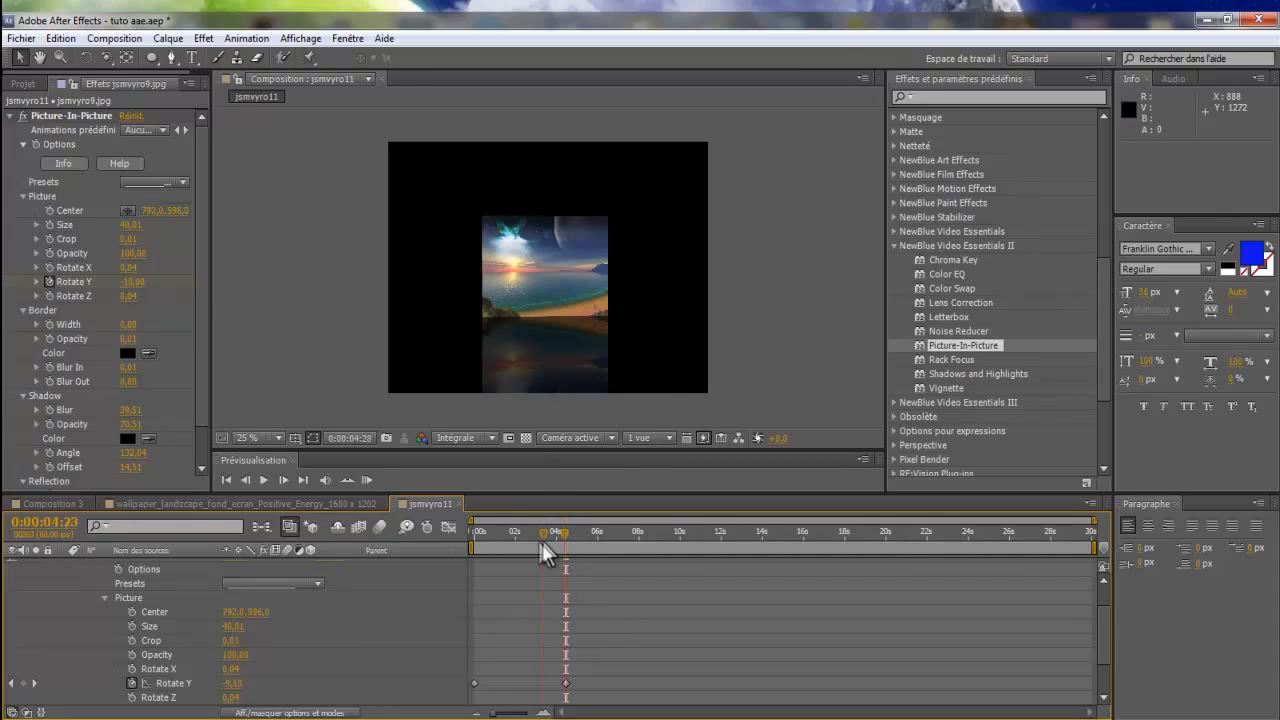
# Add a Rotate Y keyframe of 10 at 0:00:08:46 in the jsmvyro11 composition
pyautogui.click(642, 543)
pyautogui.moveTo(645, 550); pyautogui.dragTo(649, 545)
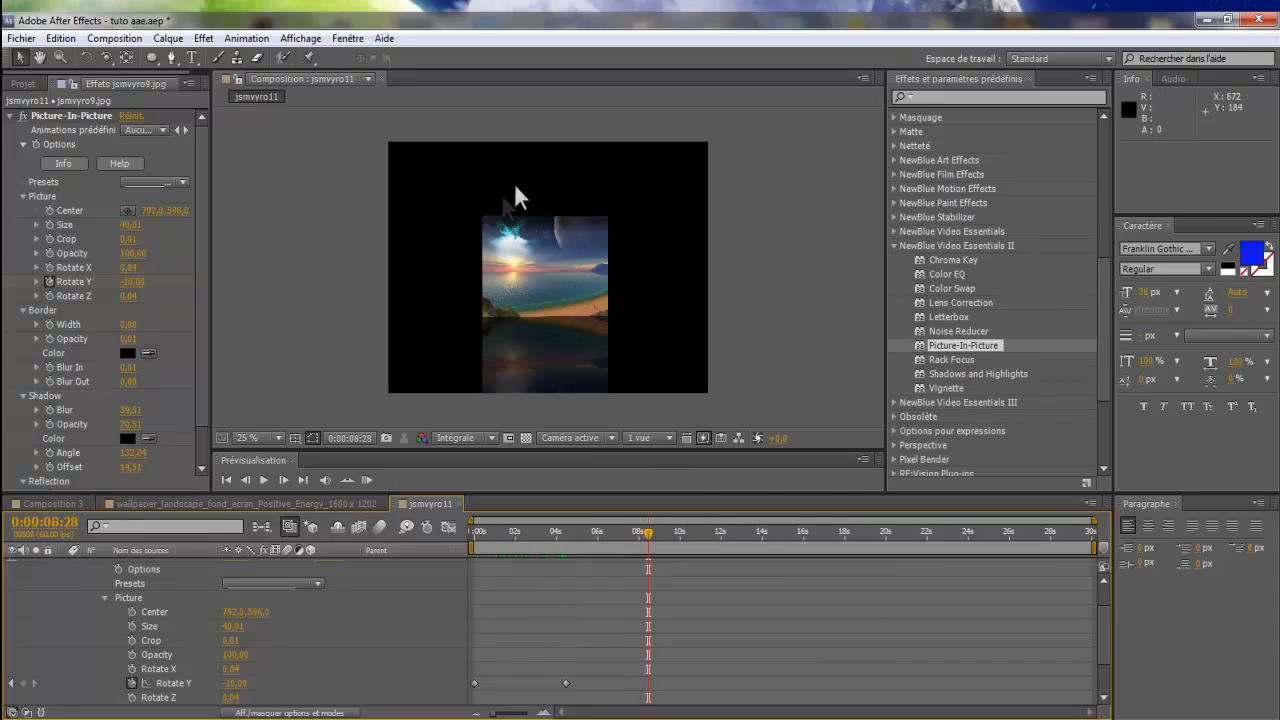
pyautogui.moveTo(650, 540); pyautogui.dragTo(656, 538)
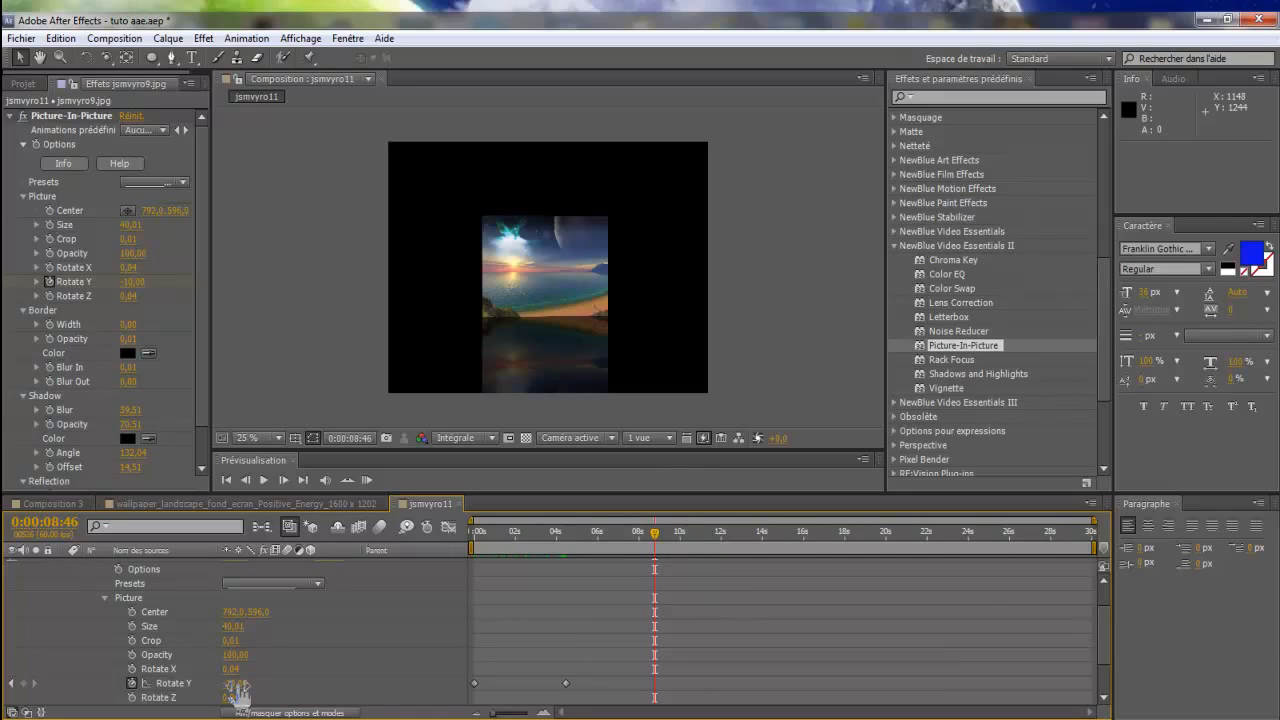
pyautogui.click(237, 686)
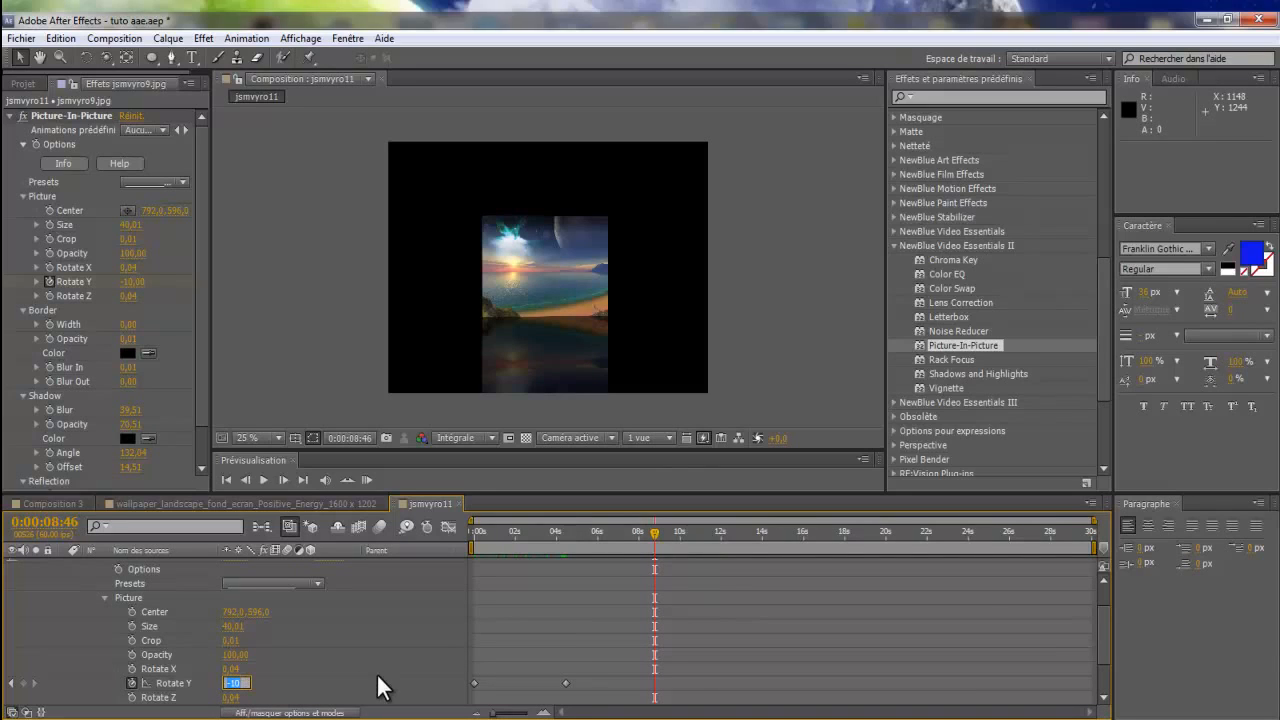
pyautogui.write('10')
pyautogui.click(170, 641)
# Reopen Composition 3 and add the jsmvyro11 composition as a layer directly beneath the landscape layer
pyautogui.click(22, 84)
pyautogui.click(20, 328)
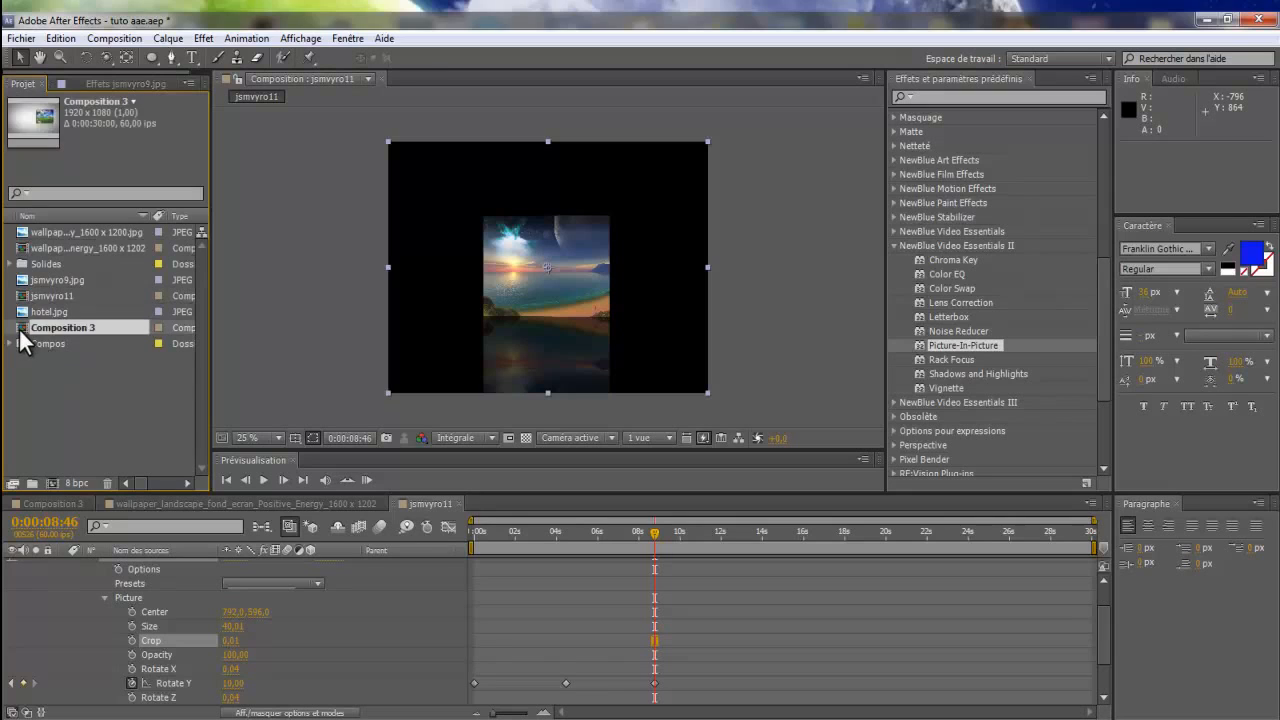
pyautogui.doubleClick(19, 328)
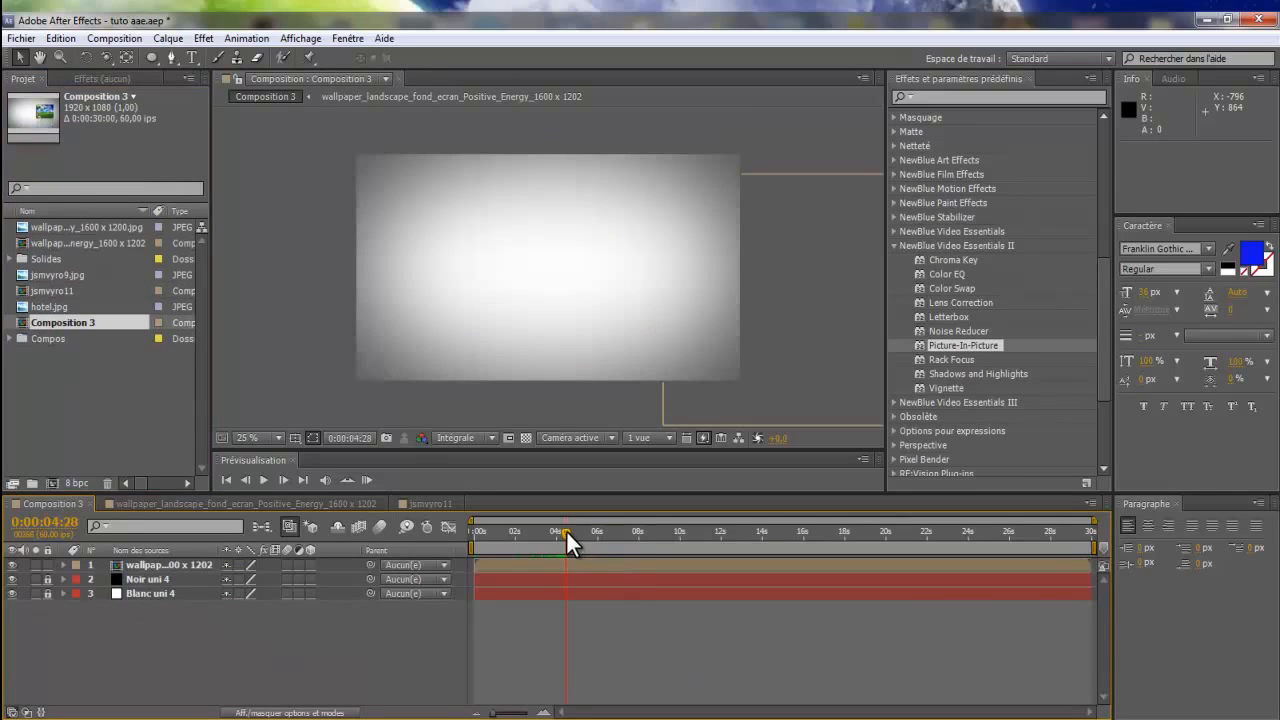
pyautogui.click(17, 292)
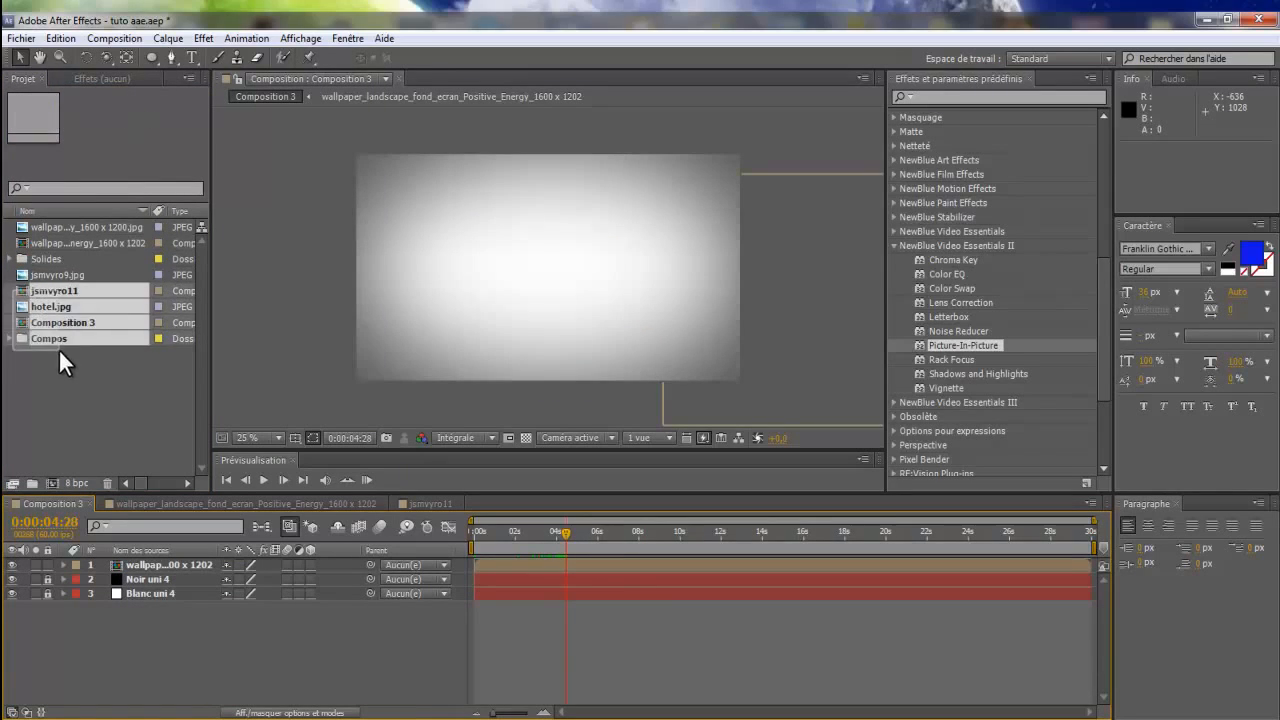
pyautogui.moveTo(24, 288); pyautogui.dragTo(163, 567)
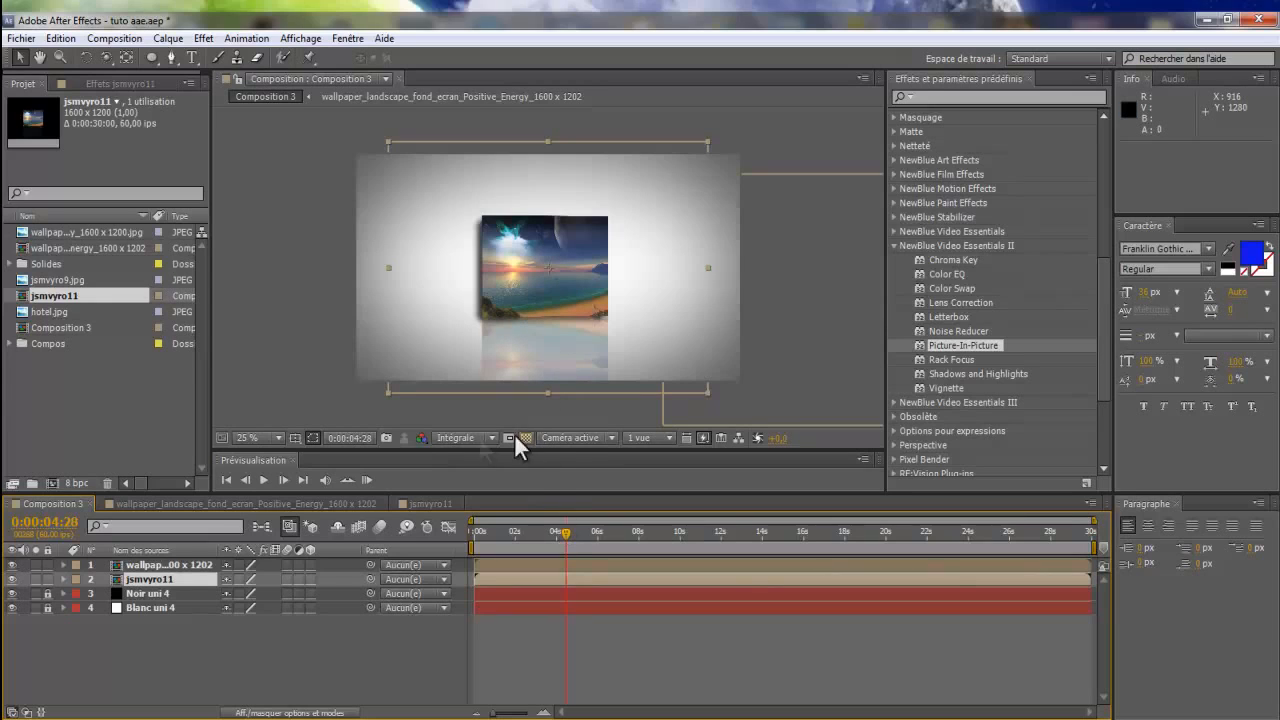
# Expand the jsmvyro11 layer's transform properties and try scales of 20% and 25%
pyautogui.click(64, 580)
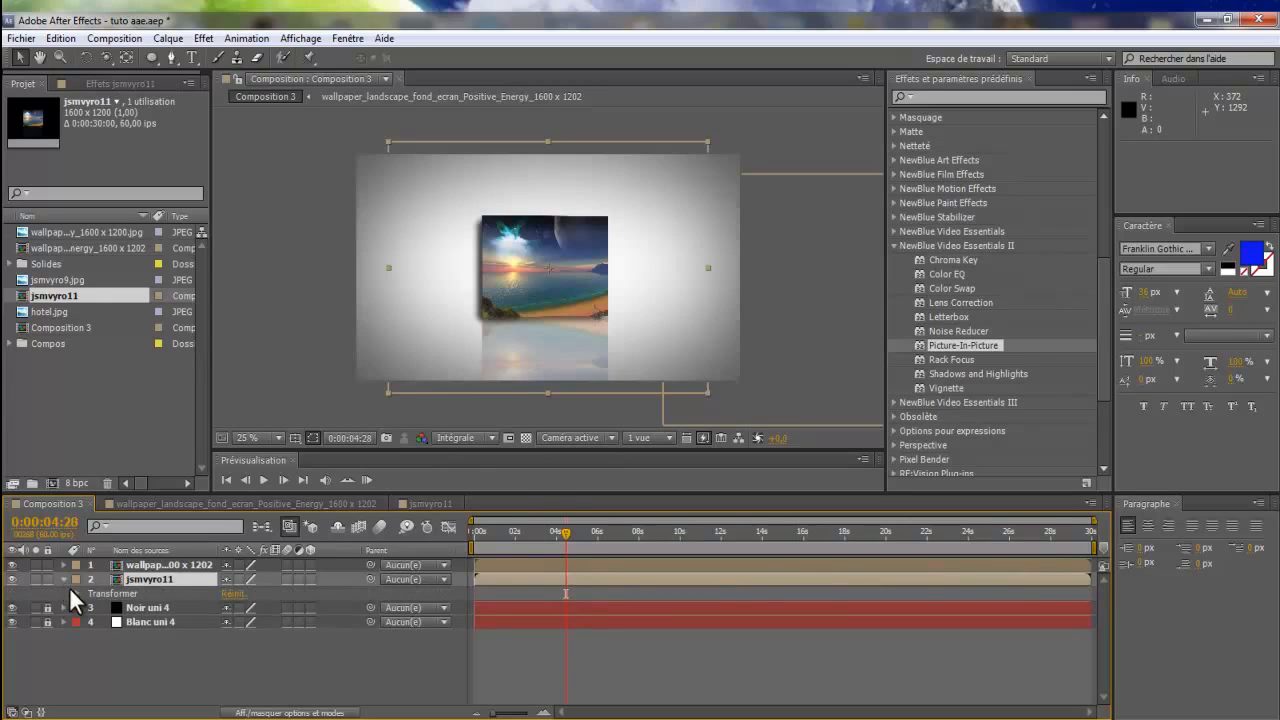
pyautogui.click(76, 593)
pyautogui.click(247, 636)
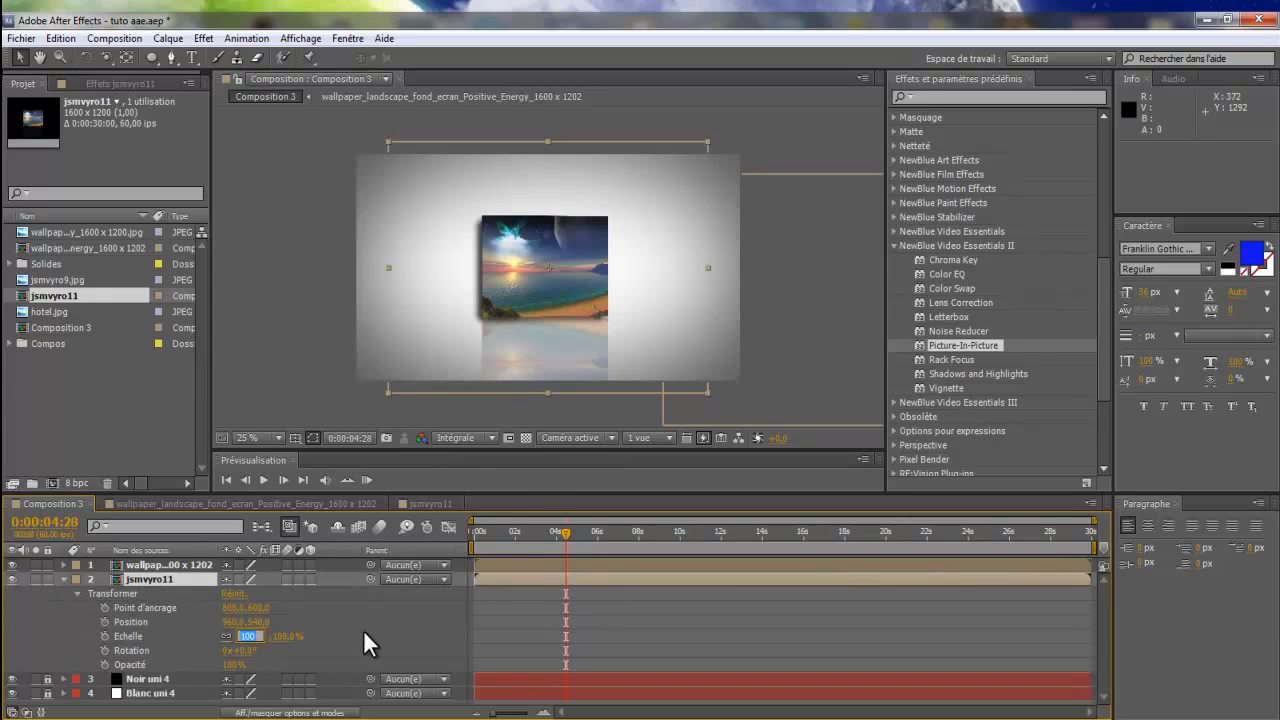
pyautogui.write('20')
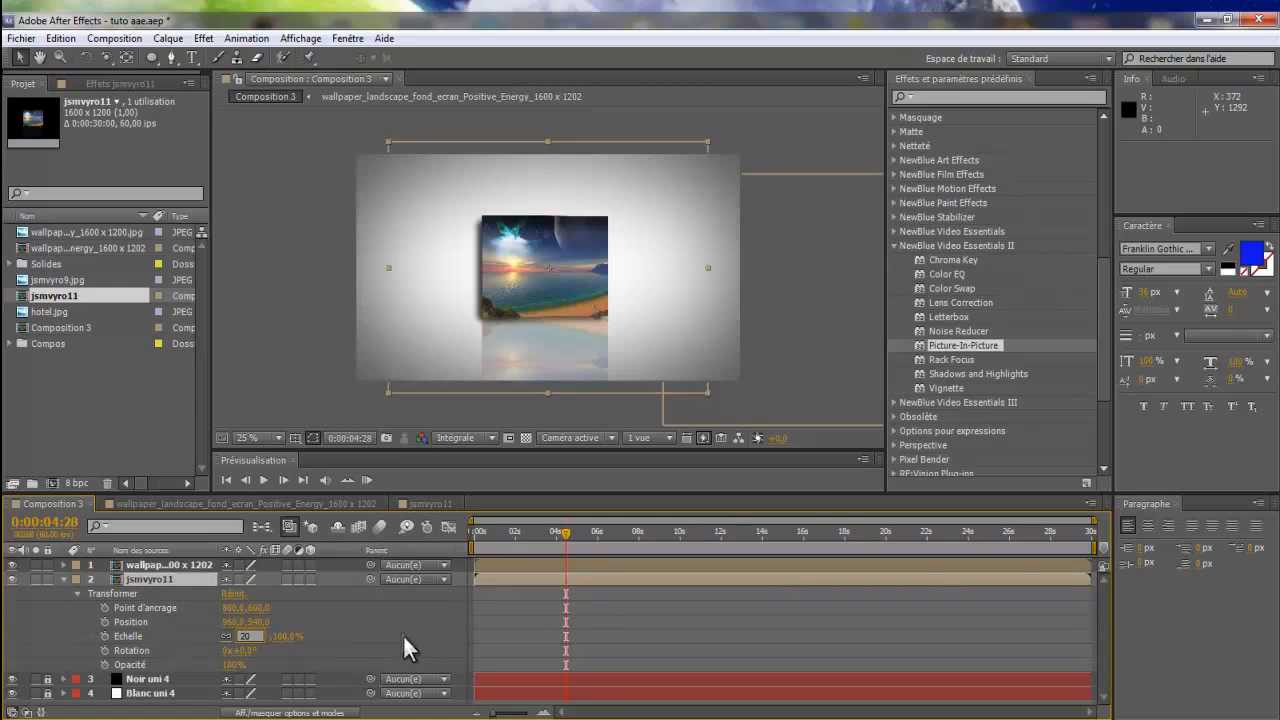
pyautogui.press('Return')
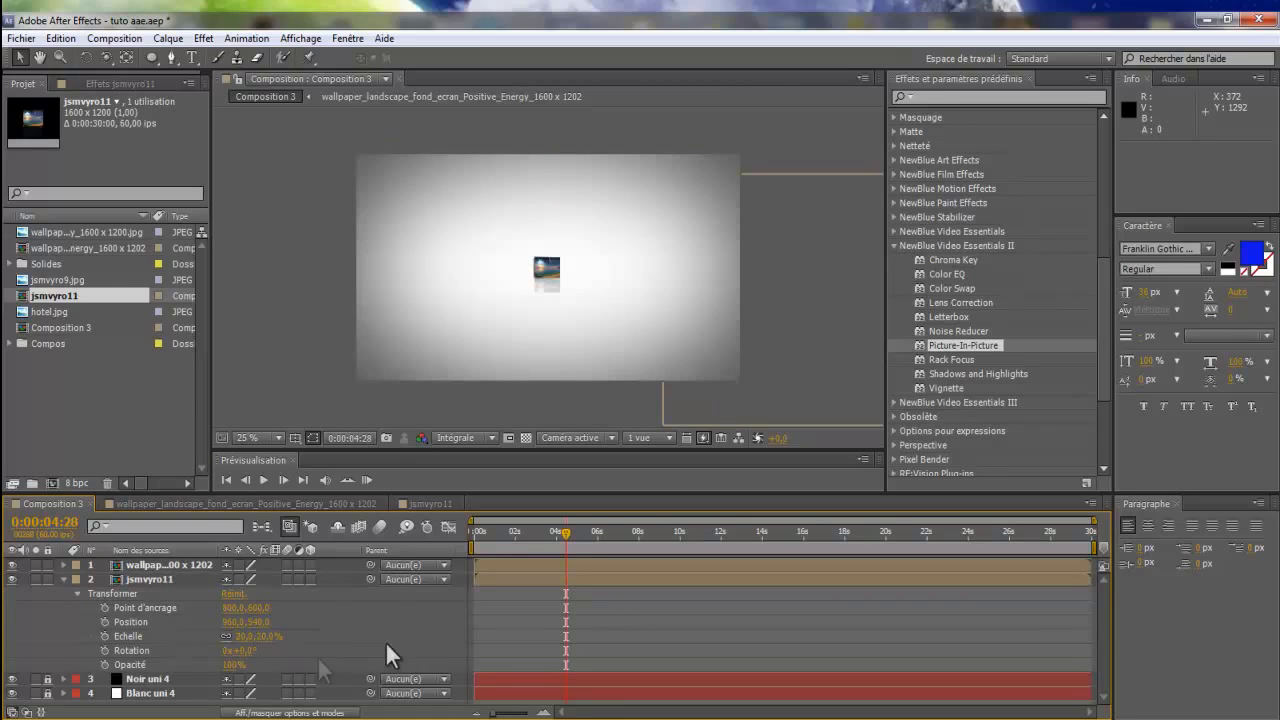
pyautogui.click(243, 636)
pyautogui.write('25')
pyautogui.press('Return')
# Move the jsmvyro11 picture to the frame's left side at about 280, 556 and set its scale to 32%
pyautogui.click(113, 577)
pyautogui.moveTo(554, 279); pyautogui.dragTo(420, 283)
pyautogui.click(265, 636)
pyautogui.write('32')
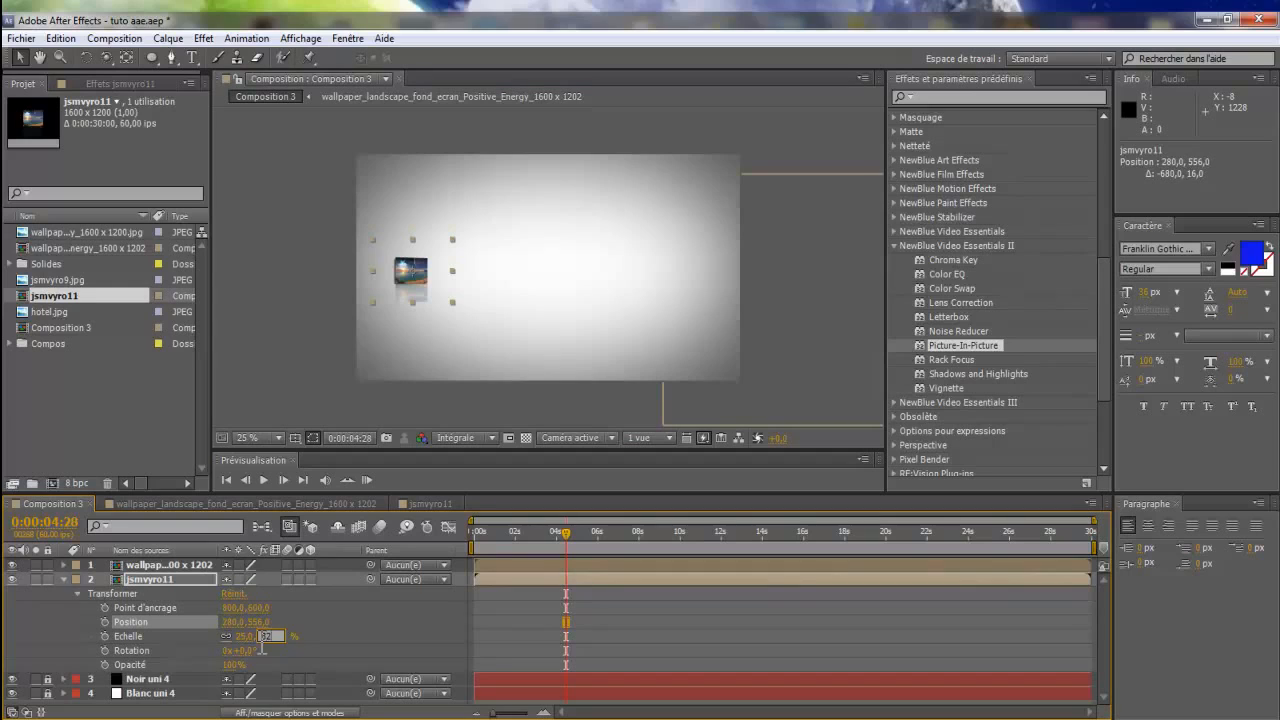
pyautogui.click(363, 628)
# Nudge the jsmvyro11 picture 20 px to the right to 300, 556 and set its scale to 45%
pyautogui.click(395, 265)
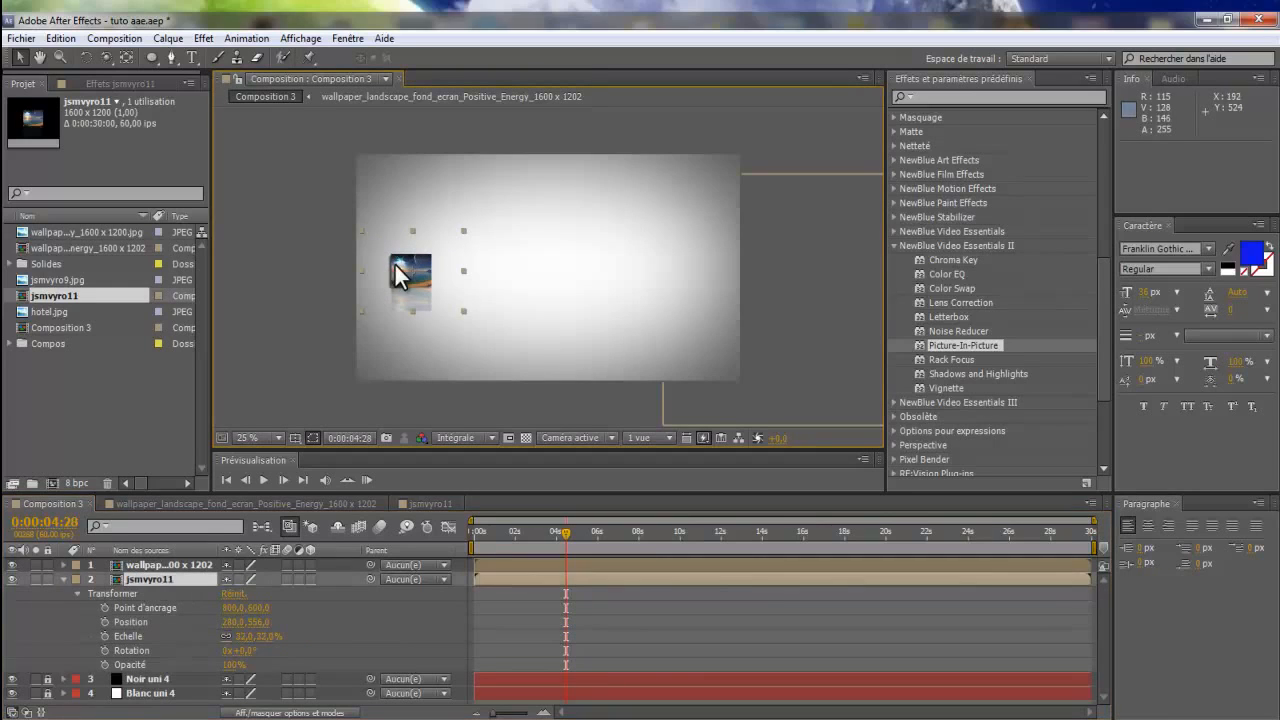
pyautogui.hotkey('shift', 'Right')
pyautogui.hotkey('shift', 'Right')
pyautogui.click(265, 636)
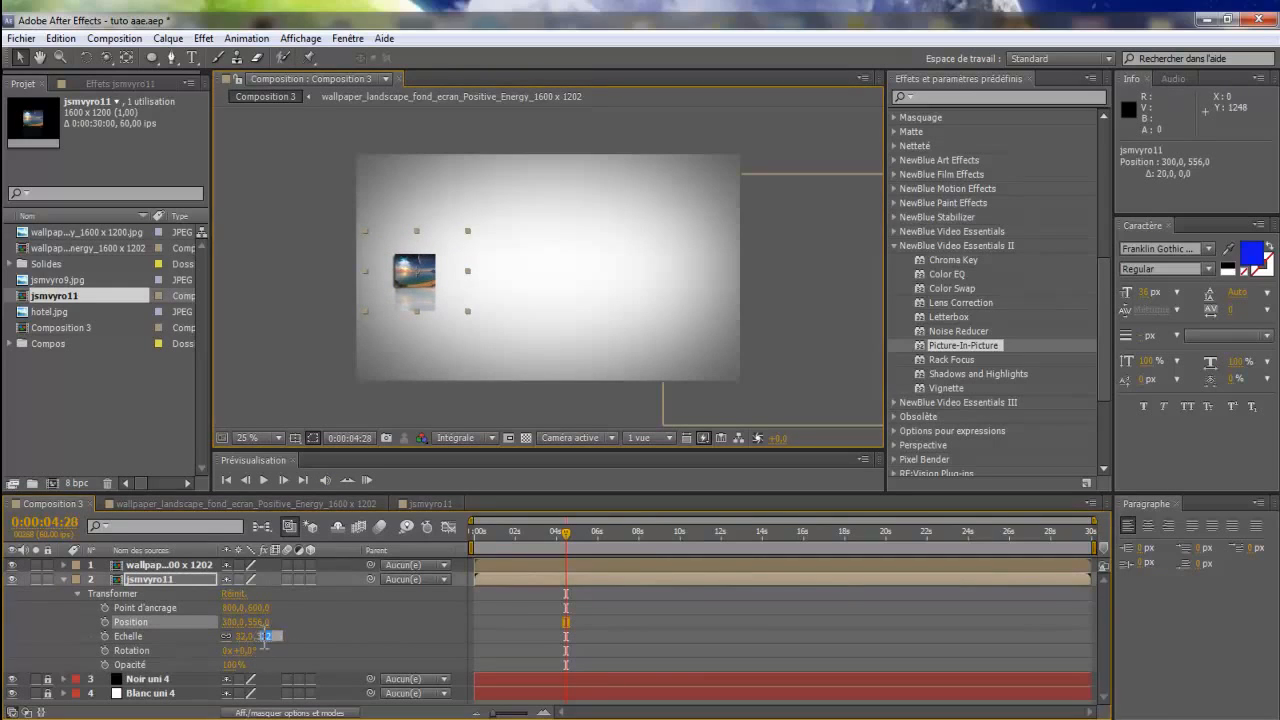
pyautogui.write('45')
pyautogui.click(368, 624)
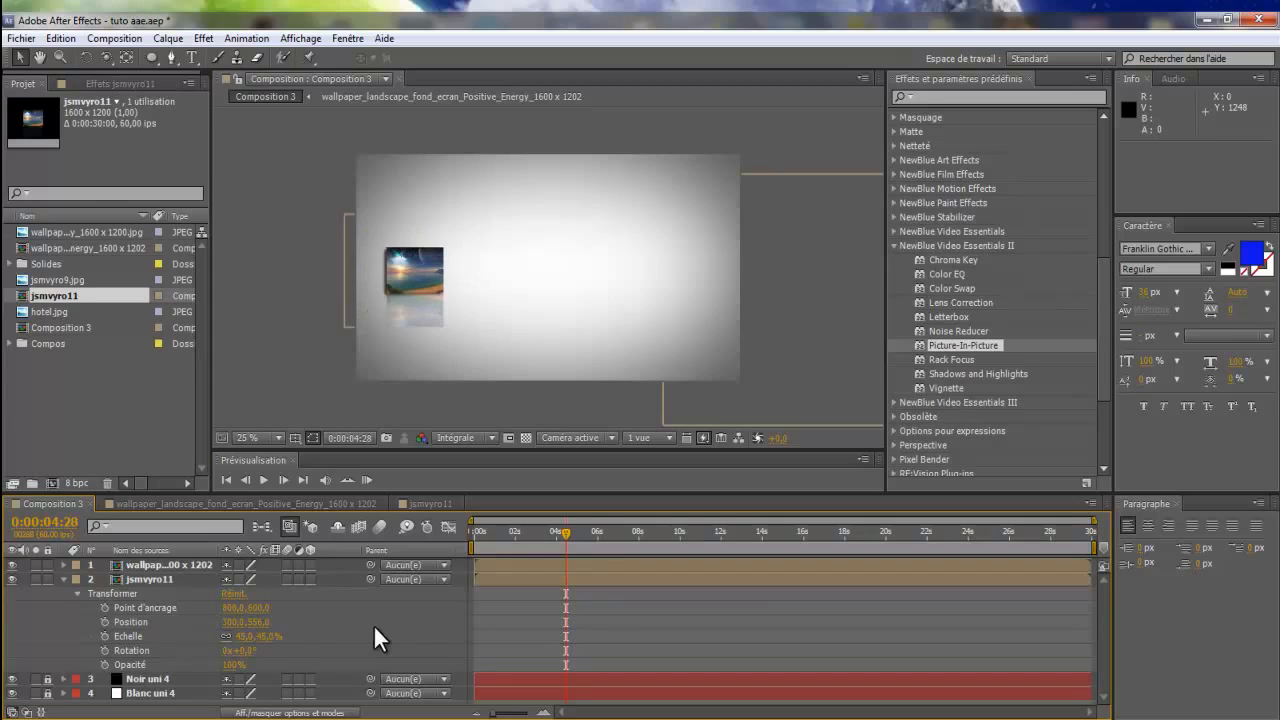
# Reposition the jsmvyro11 picture to about 328, 552 and set a position keyframe at 0:00:04:28
pyautogui.click(403, 278)
pyautogui.moveTo(403, 278); pyautogui.dragTo(451, 292)
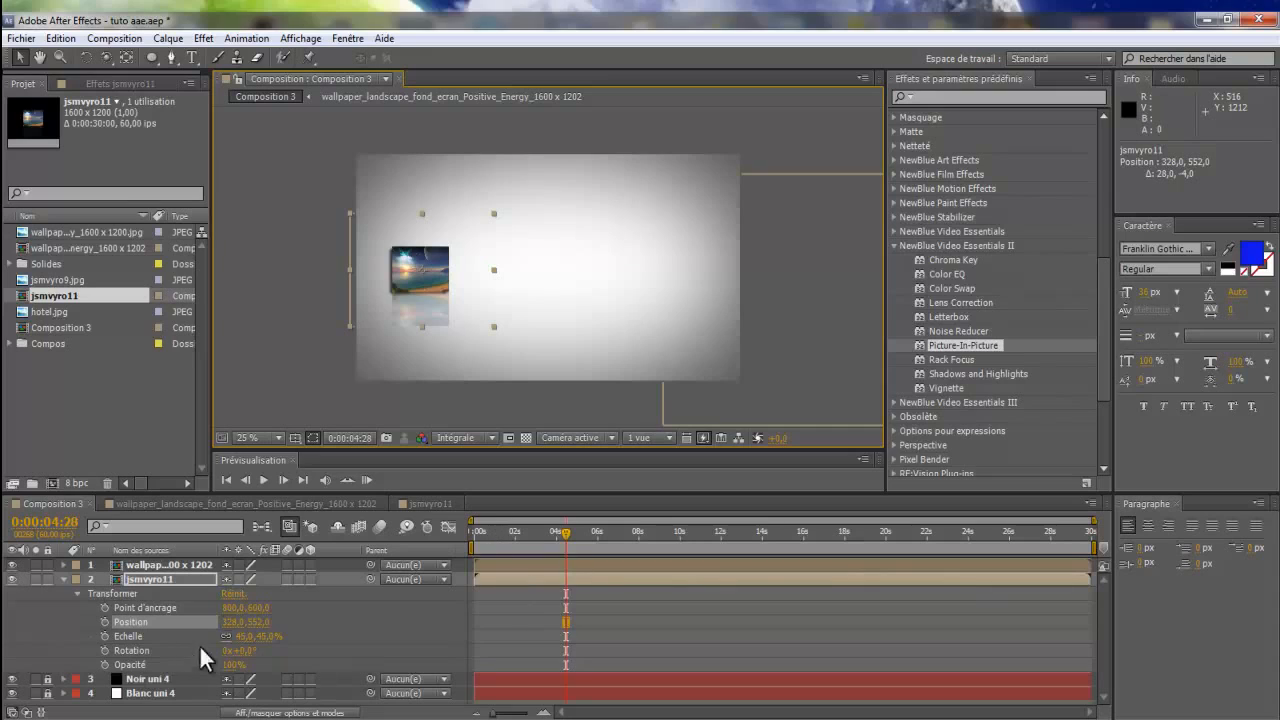
pyautogui.click(103, 621)
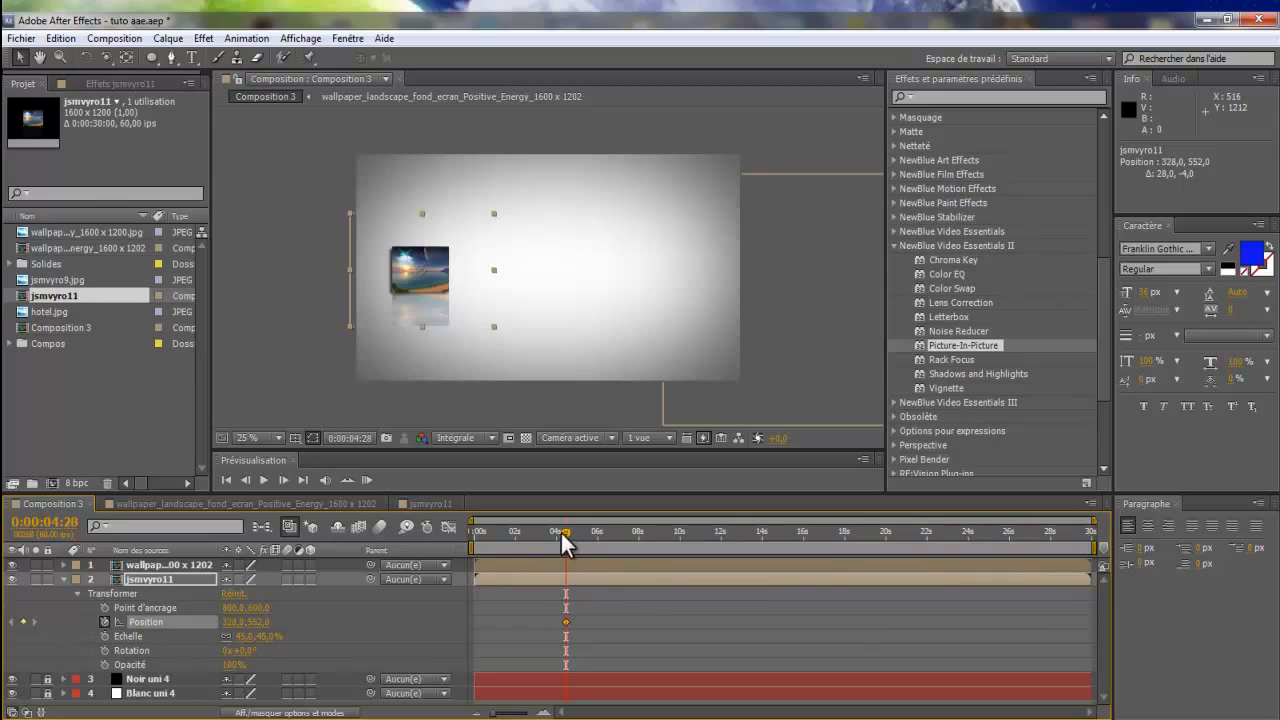
# Shift the jsmvyro11 layer's position keyframe earlier to about 0:00:04:07, while the landscape is still sliding out
pyautogui.moveTo(563, 530); pyautogui.dragTo(556, 530)
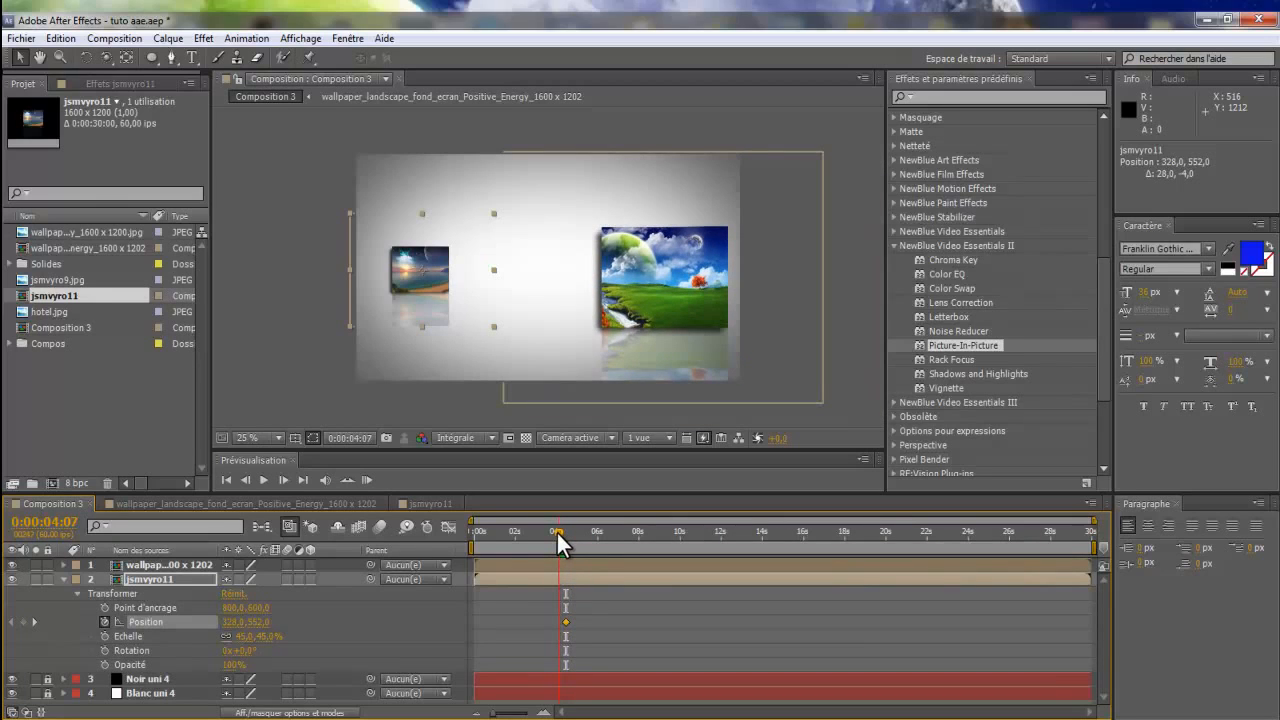
pyautogui.moveTo(556, 531); pyautogui.dragTo(555, 531)
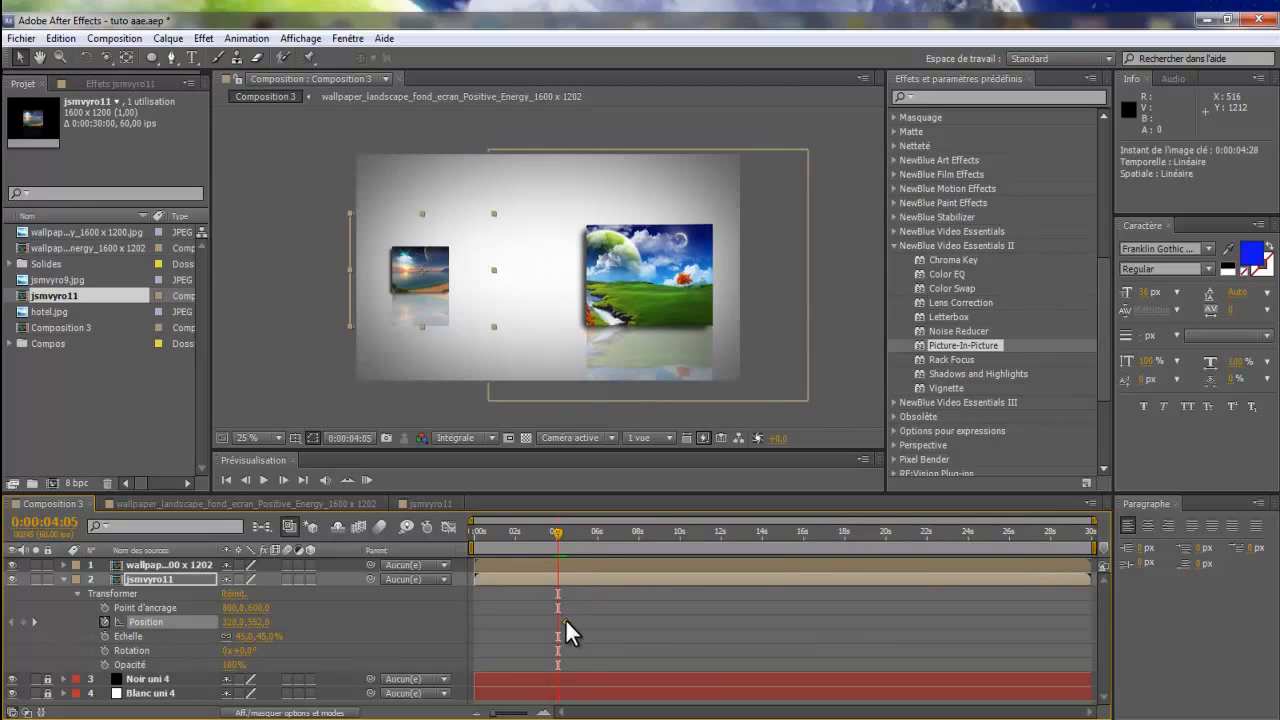
pyautogui.moveTo(561, 620); pyautogui.dragTo(558, 620)
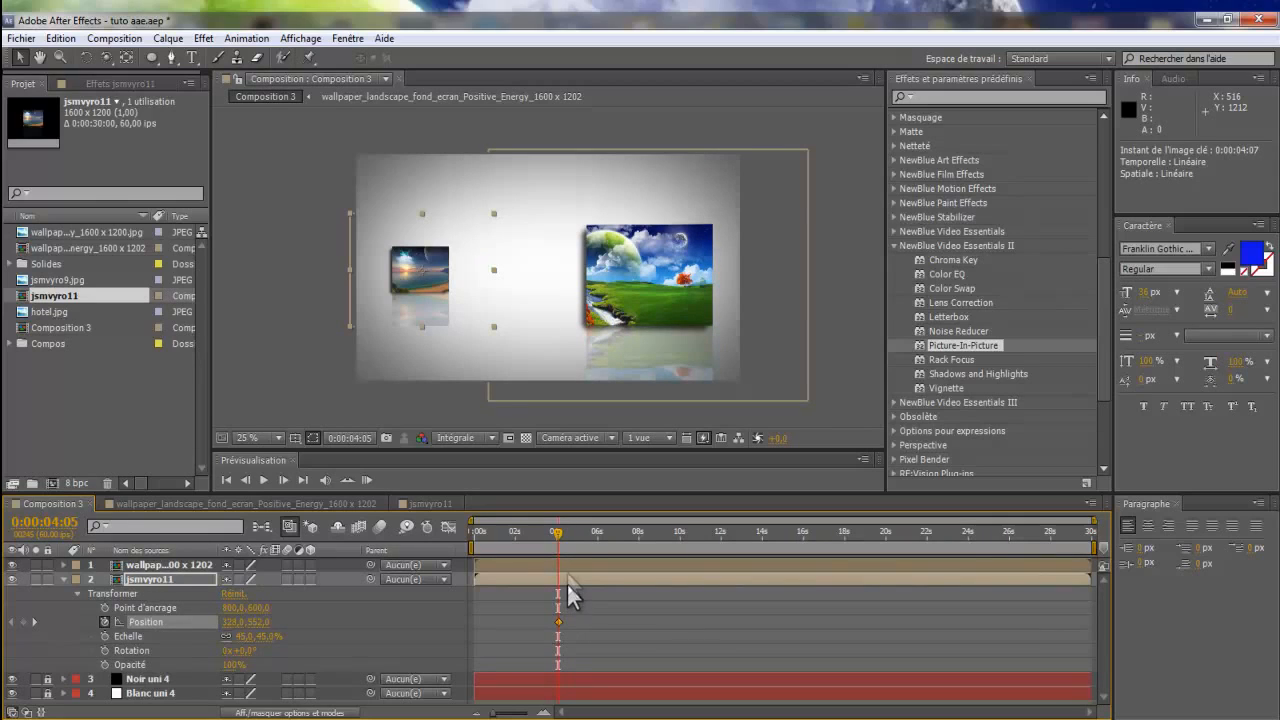